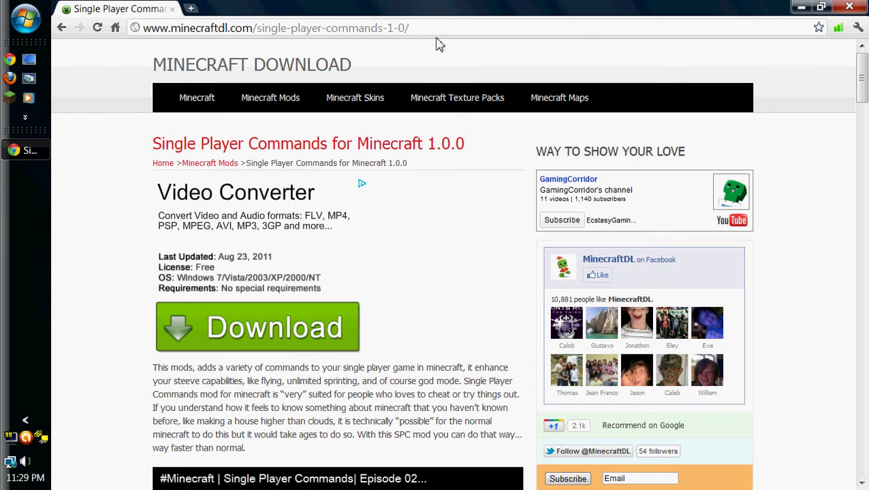
# Scroll the Single Player Commands page down to its installation instructions.
pyautogui.click(407, 28)
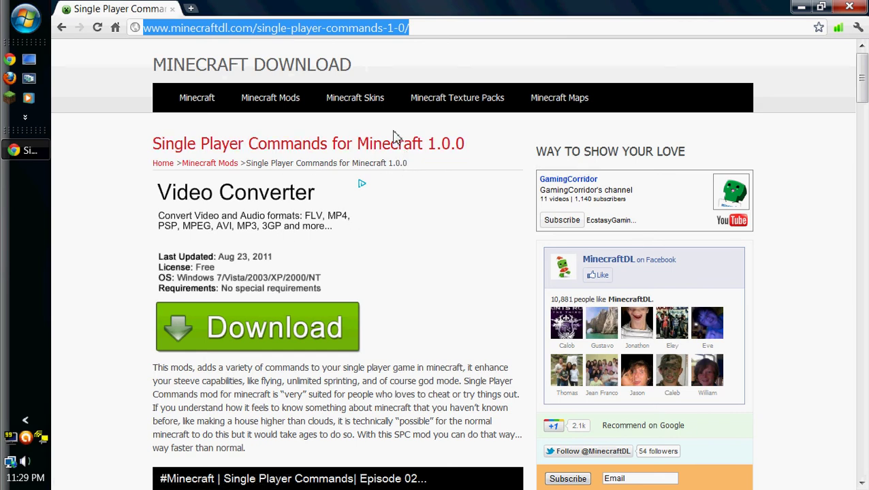
pyautogui.scroll(-3, 379, 163)
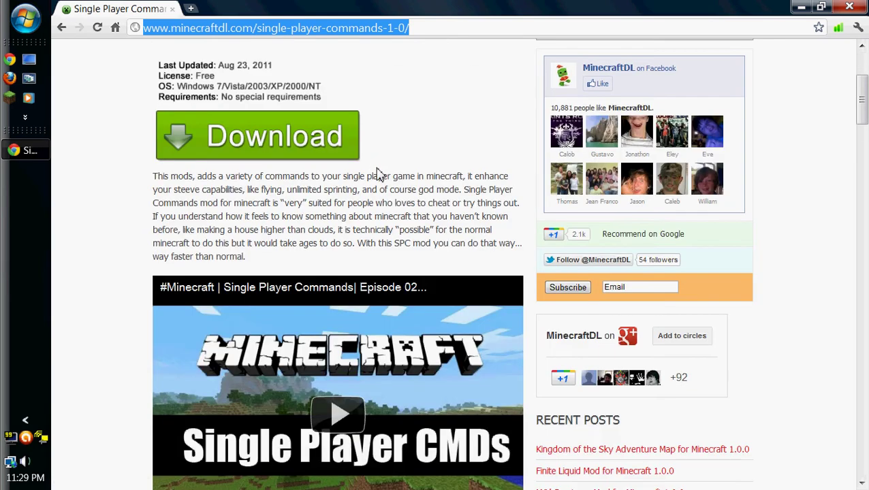
pyautogui.scroll(-6, 371, 181)
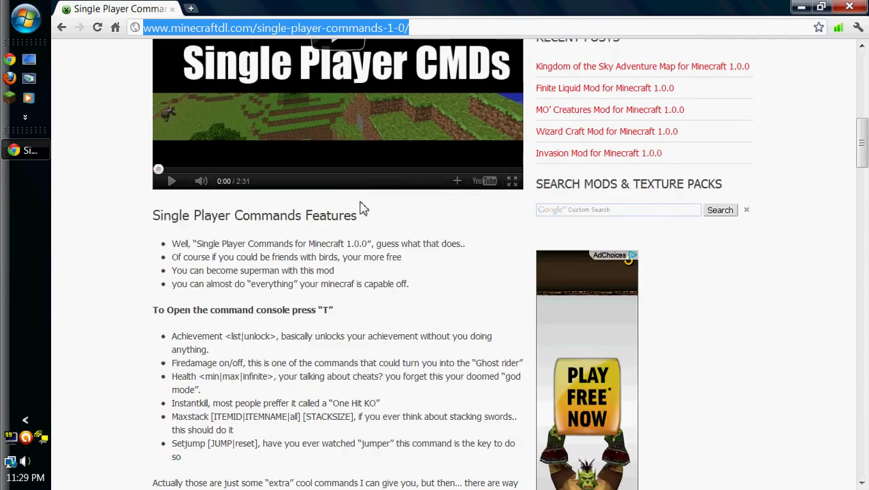
pyautogui.scroll(-7, 359, 213)
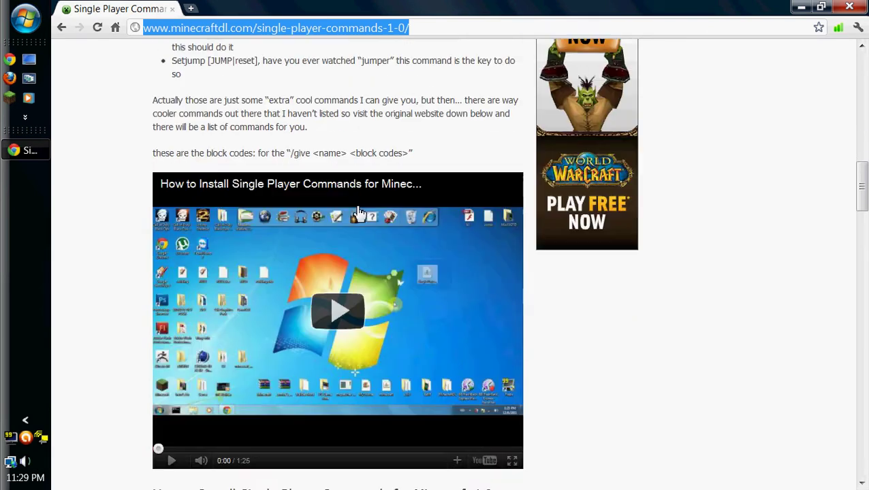
pyautogui.scroll(-3, 358, 215)
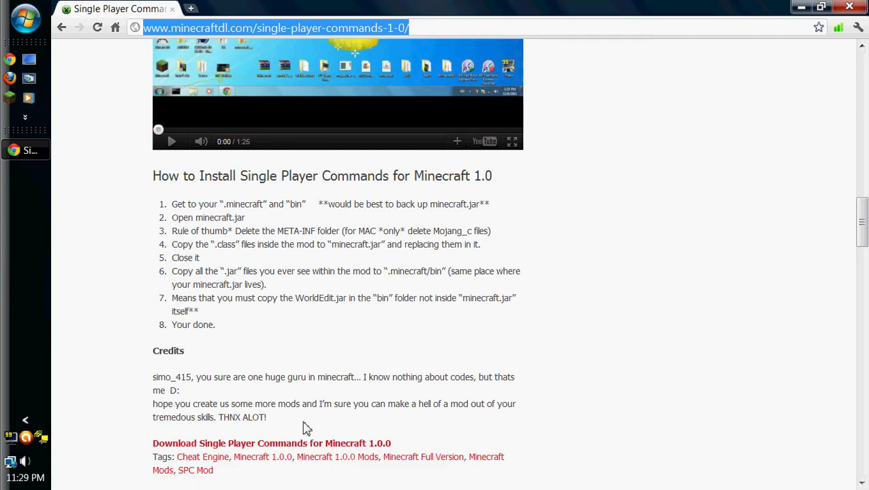
# Follow the Single Player Commands 1.0.0 download link, skip the ad, and keep the jar.
pyautogui.click(260, 444)
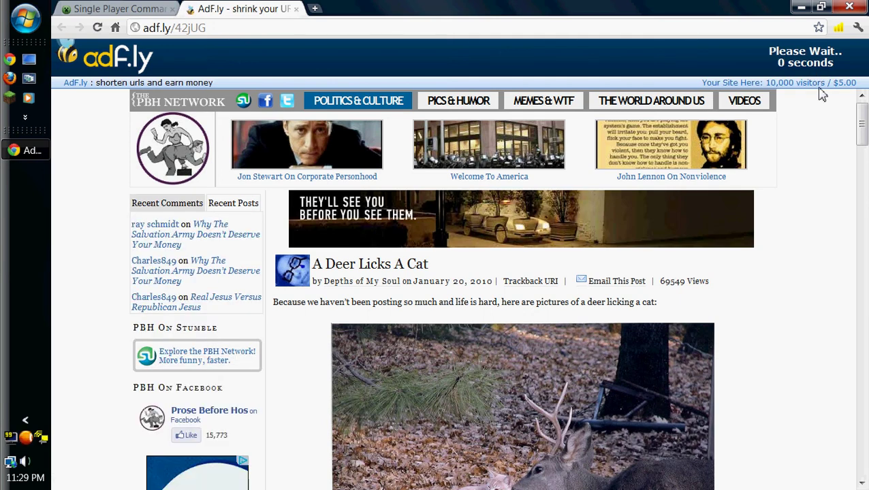
pyautogui.scroll(-2, 864, 163)
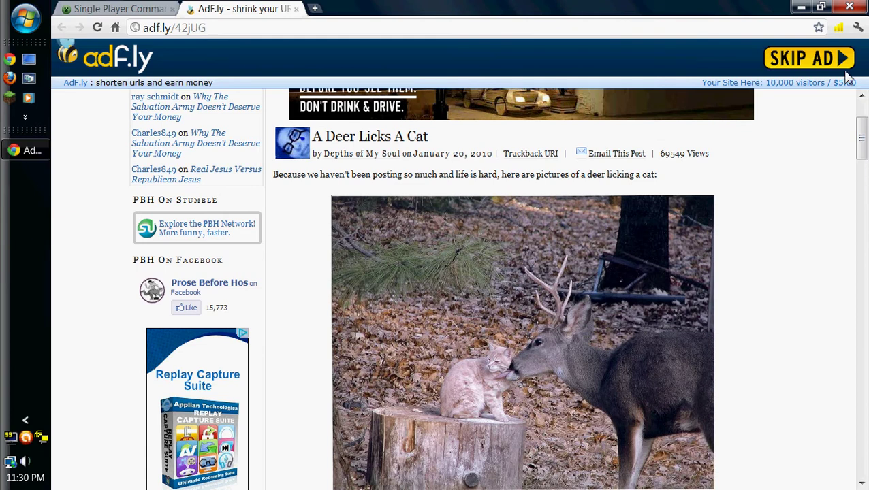
pyautogui.click(809, 58)
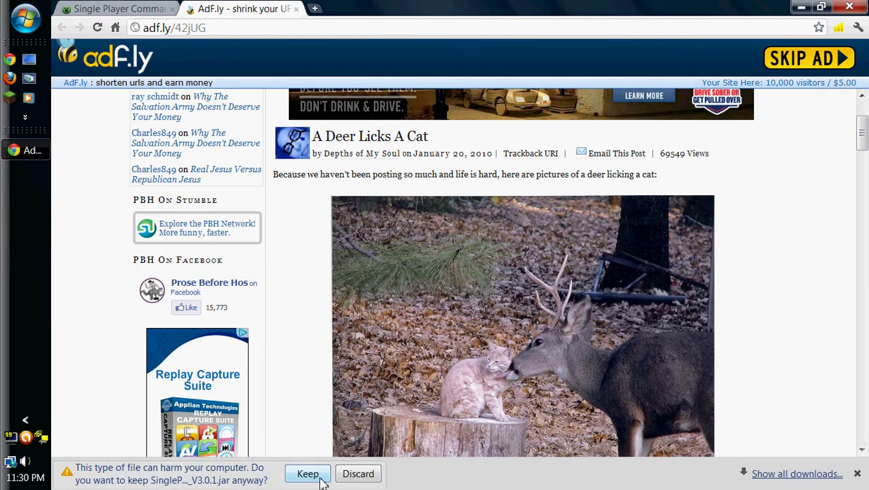
pyautogui.click(319, 476)
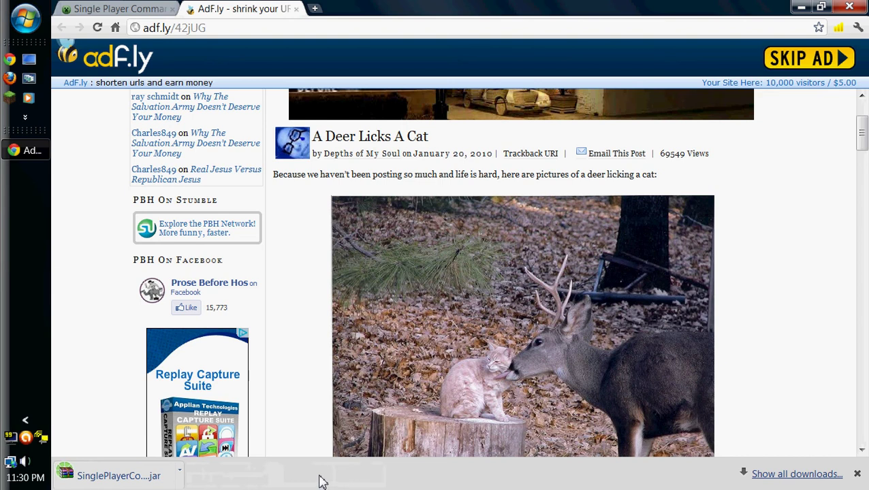
pyautogui.click(177, 476)
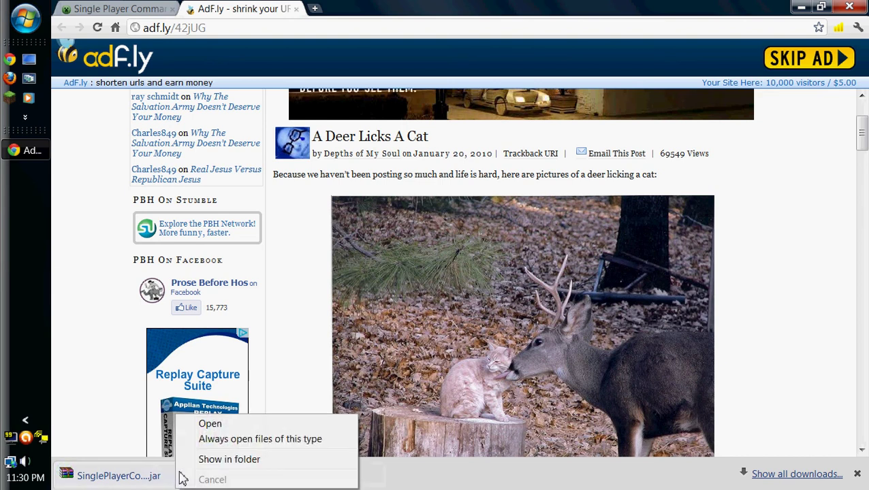
# Locate SinglePlayerCommands-MC1.0.0_V3.0.1.jar in Downloads and choose Open With for it.
pyautogui.click(229, 461)
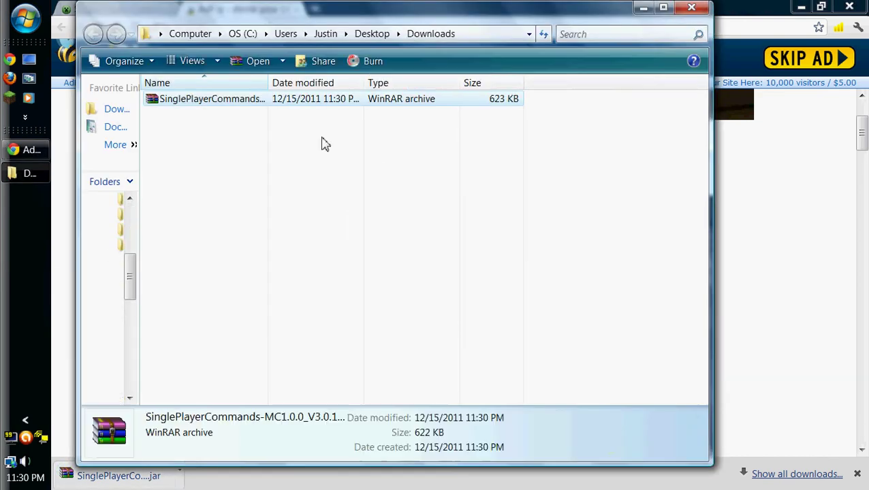
pyautogui.click(235, 102)
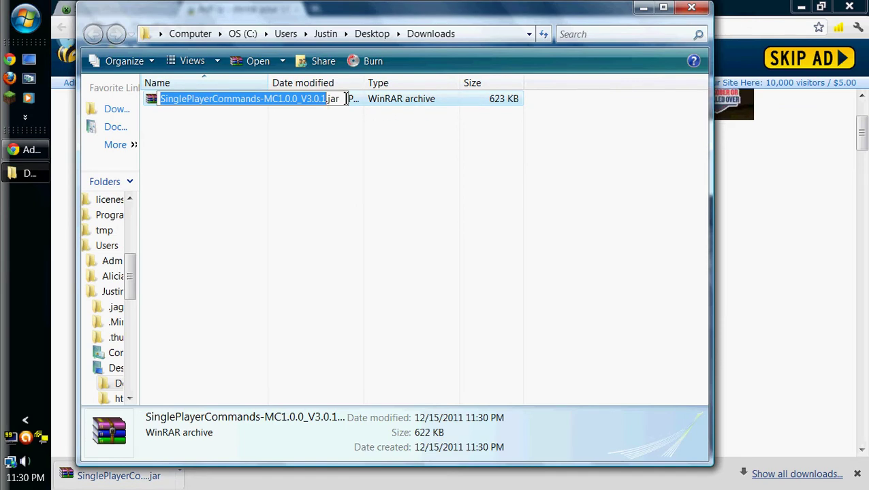
pyautogui.click(369, 105)
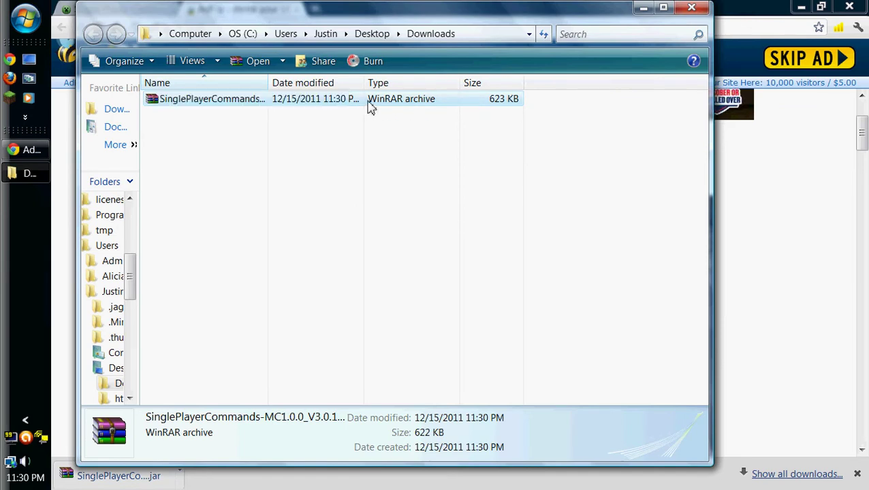
pyautogui.rightClick(369, 107)
pyautogui.moveTo(430, 190)
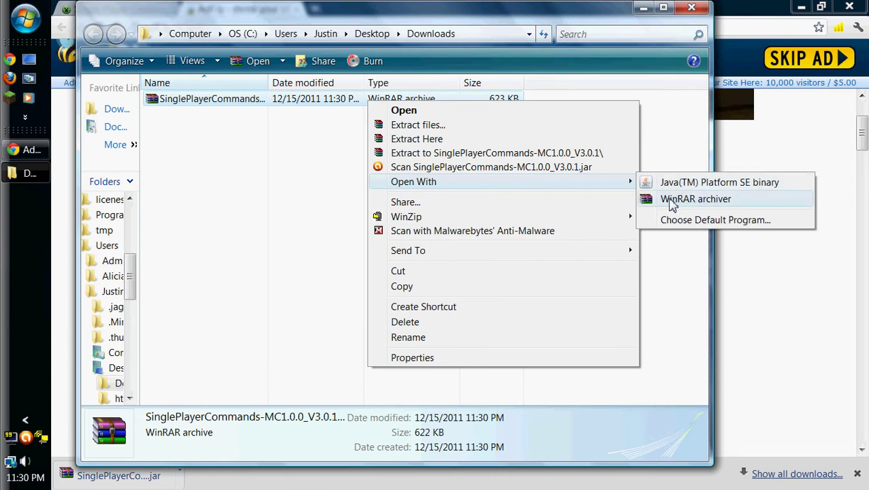
# Open the mod jar in WinRAR, close the Downloads window, and bring up Run.
pyautogui.click(685, 198)
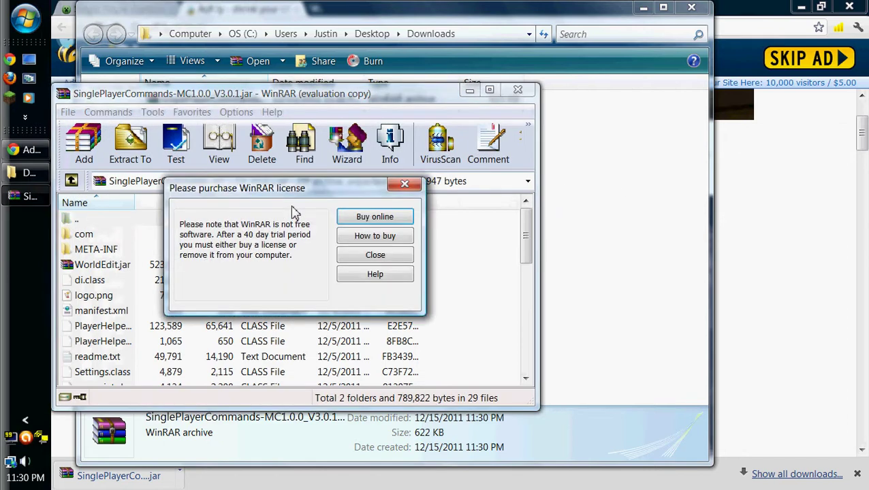
pyautogui.click(403, 185)
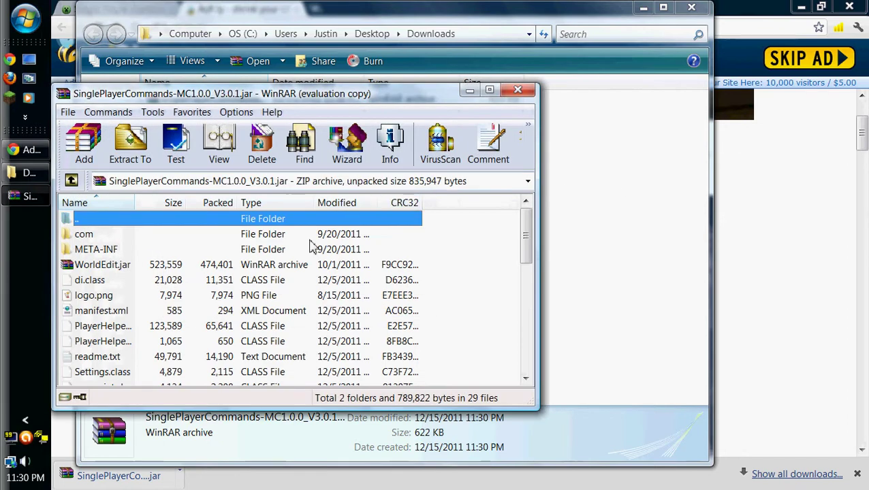
pyautogui.click(691, 7)
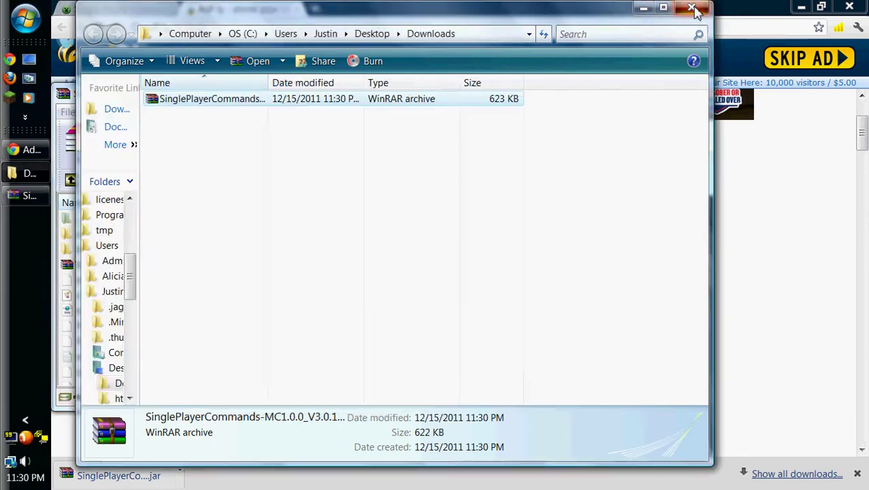
pyautogui.moveTo(315, 100); pyautogui.dragTo(847, 127)
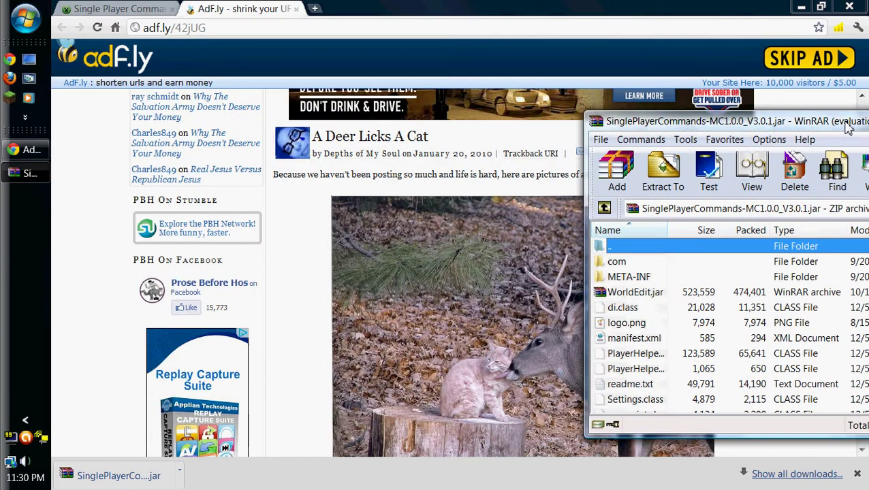
pyautogui.press('super+r')
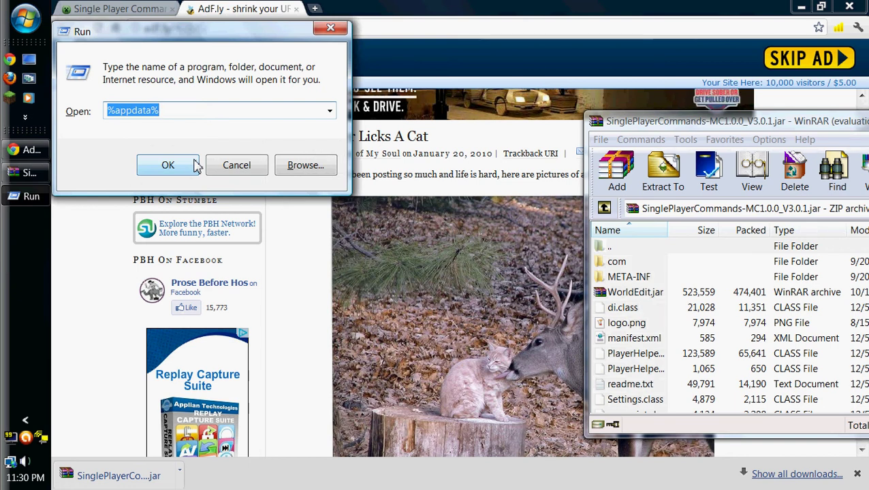
# Open %appdata% and navigate into .minecraft\bin.
pyautogui.click(176, 109)
pyautogui.doubleClick(154, 110)
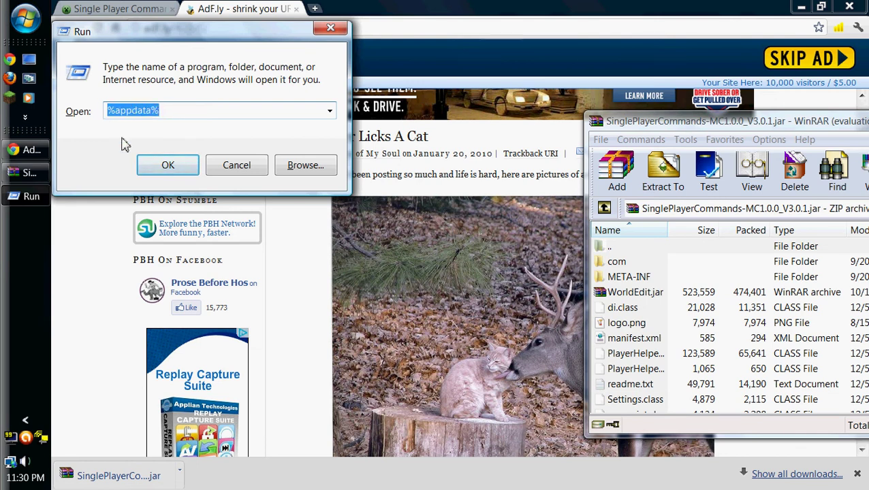
pyautogui.click(164, 167)
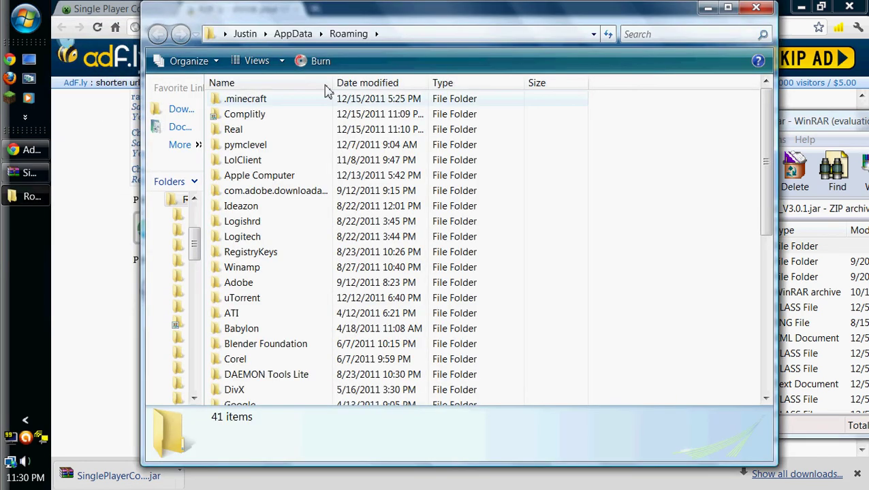
pyautogui.doubleClick(262, 102)
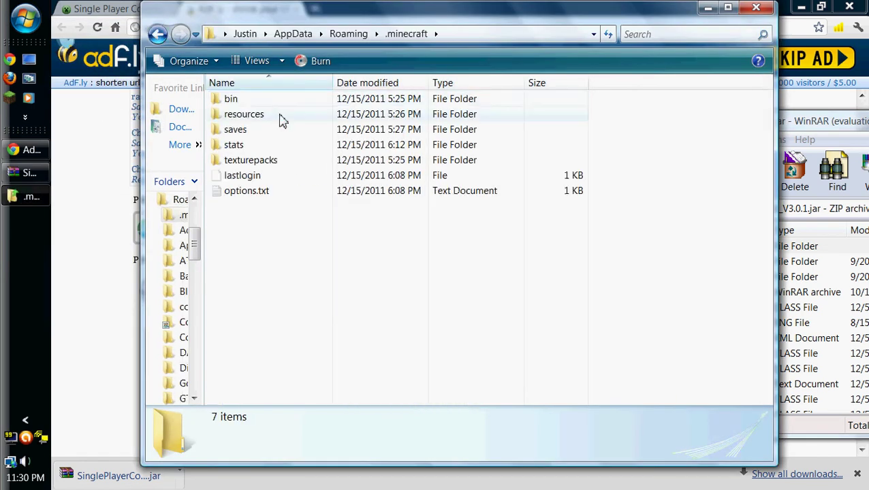
pyautogui.doubleClick(235, 101)
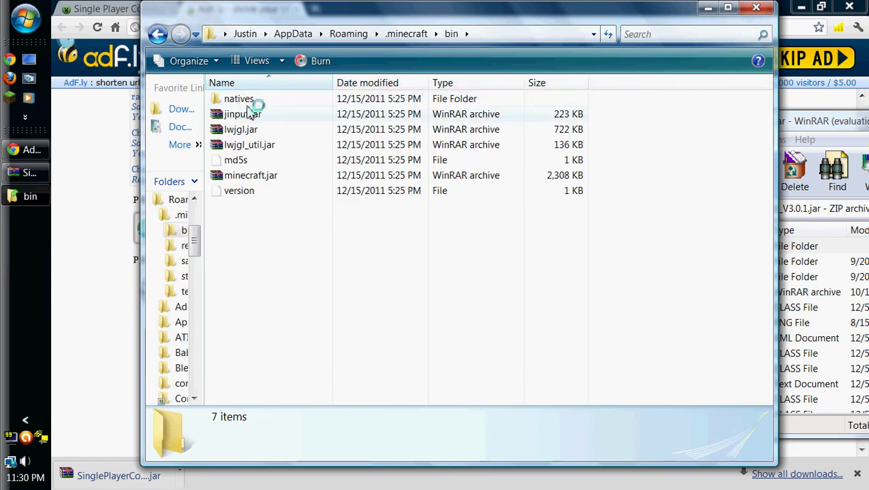
# Open minecraft.jar with WinRAR archiver.
pyautogui.click(255, 178)
pyautogui.rightClick(253, 175)
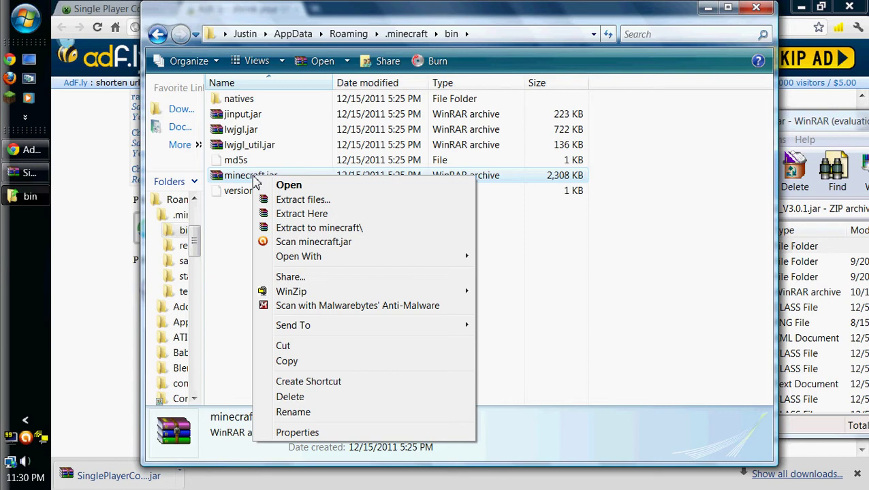
pyautogui.moveTo(279, 259)
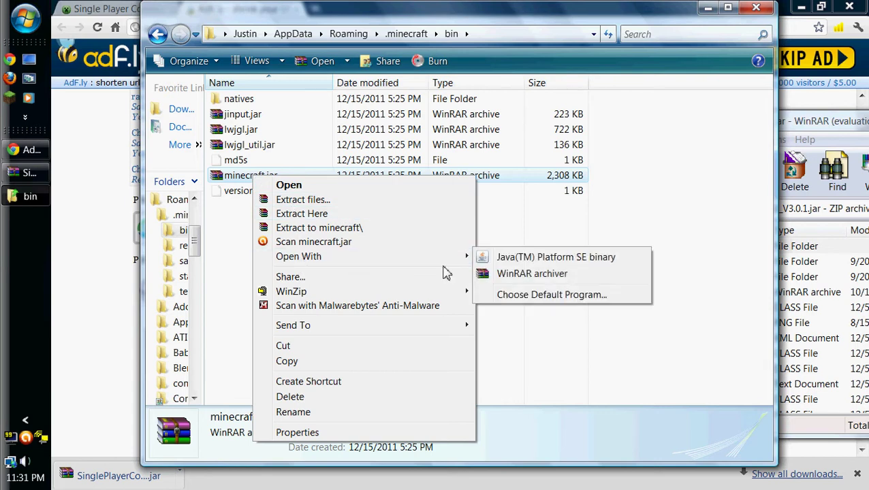
pyautogui.click(511, 275)
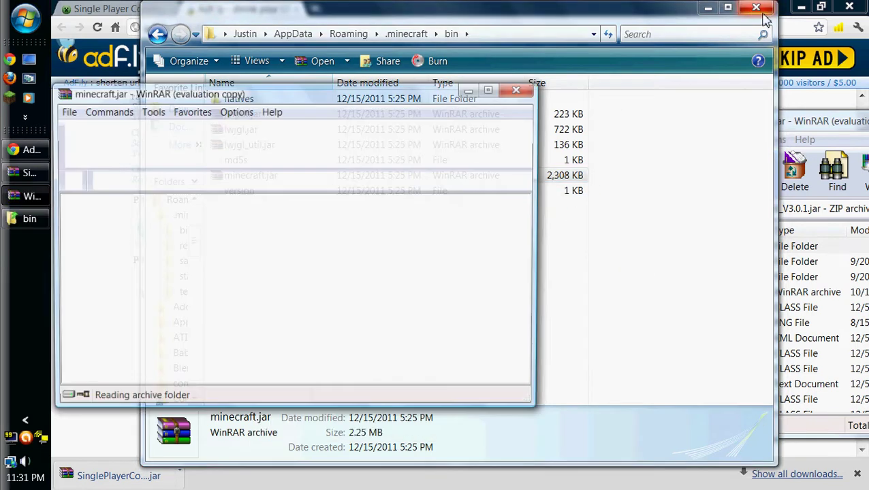
# Close the bin folder, place the archives side by side, and delete META-INF from minecraft.jar.
pyautogui.hotkey('alt', 'F4')
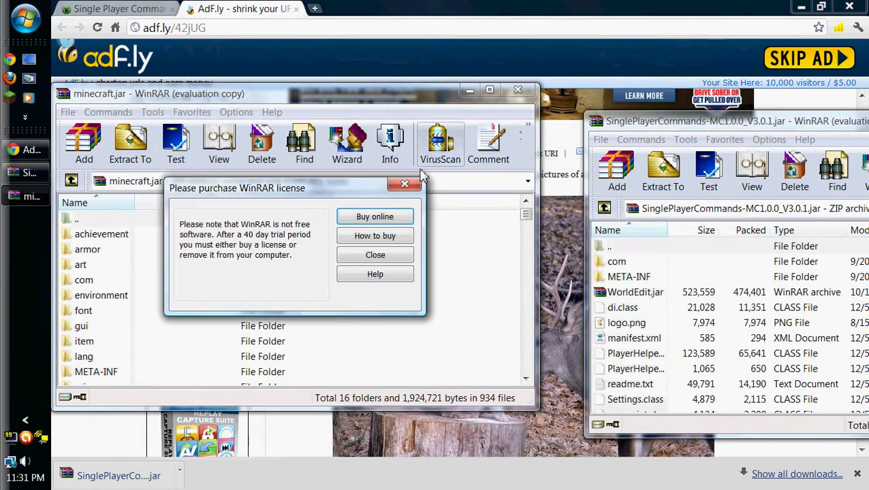
pyautogui.click(405, 184)
pyautogui.moveTo(666, 123); pyautogui.dragTo(621, 94)
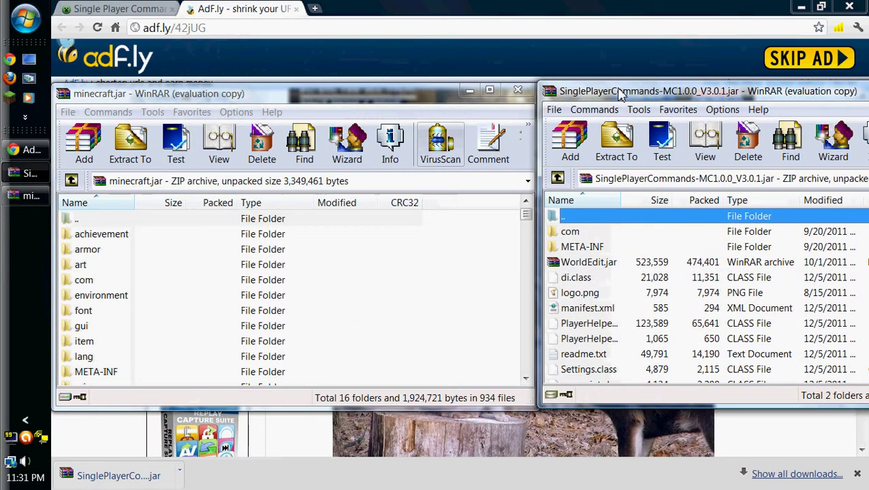
pyautogui.click(109, 371)
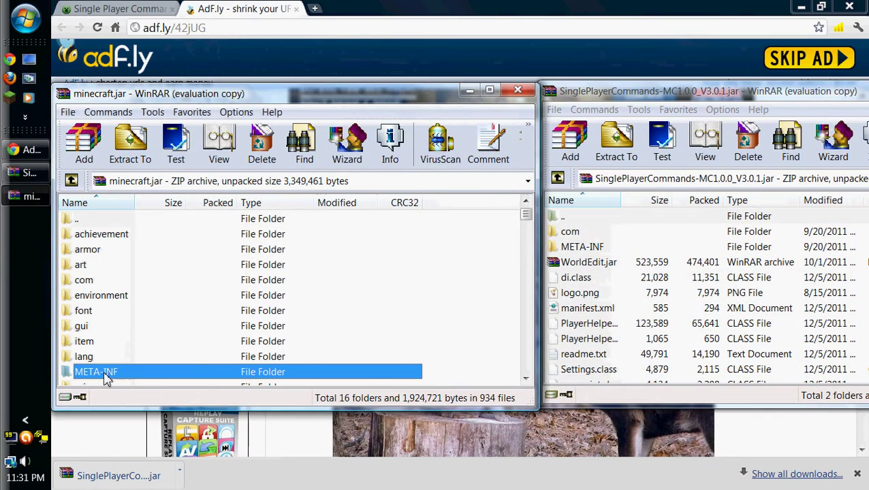
pyautogui.press('Delete')
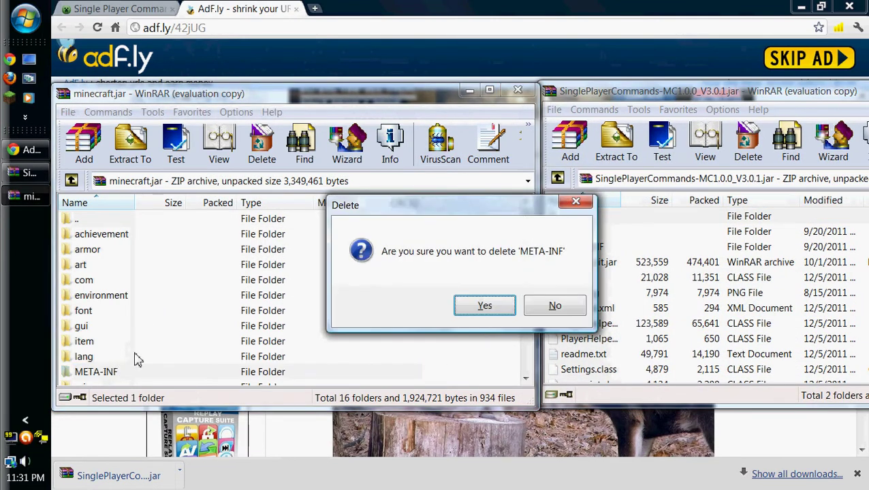
pyautogui.click(470, 308)
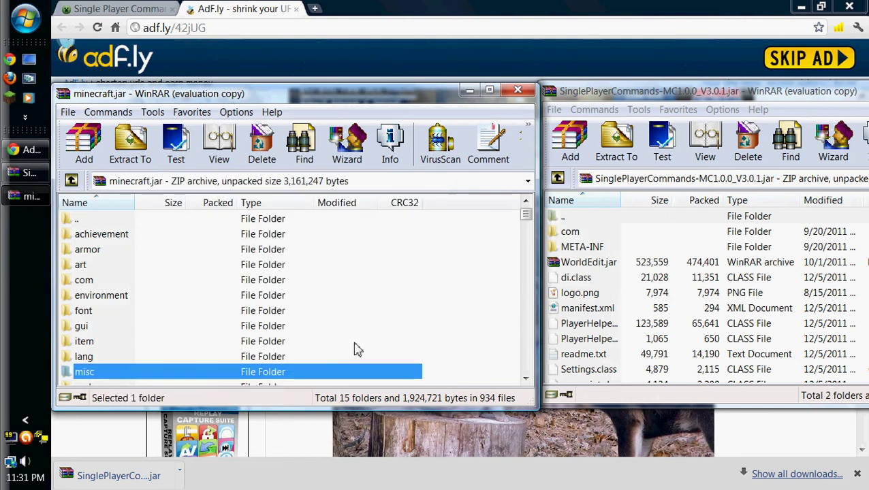
# Copy di.class from the mod archive into minecraft.jar.
pyautogui.moveTo(526, 215)
pyautogui.mouseDown()
pyautogui.moveTo(526, 230)
pyautogui.moveTo(526, 215)
pyautogui.mouseUp()
pyautogui.scroll(-1, 652, 327)
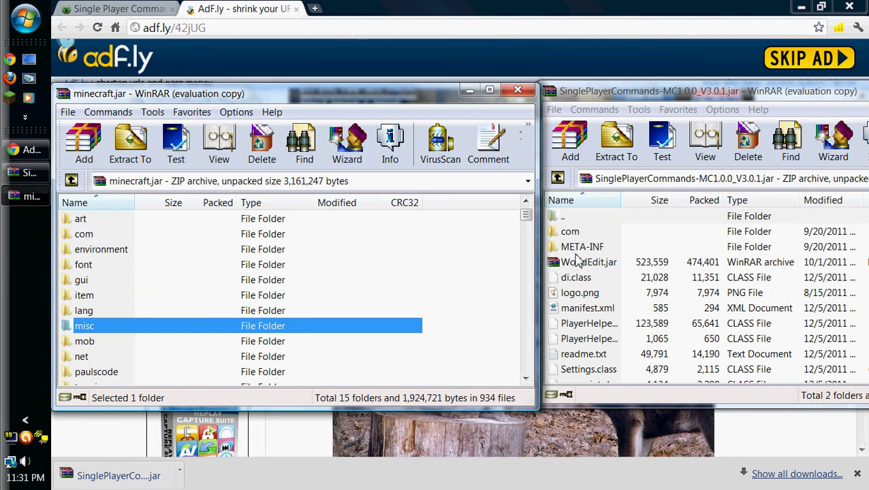
pyautogui.click(576, 262)
pyautogui.click(608, 246)
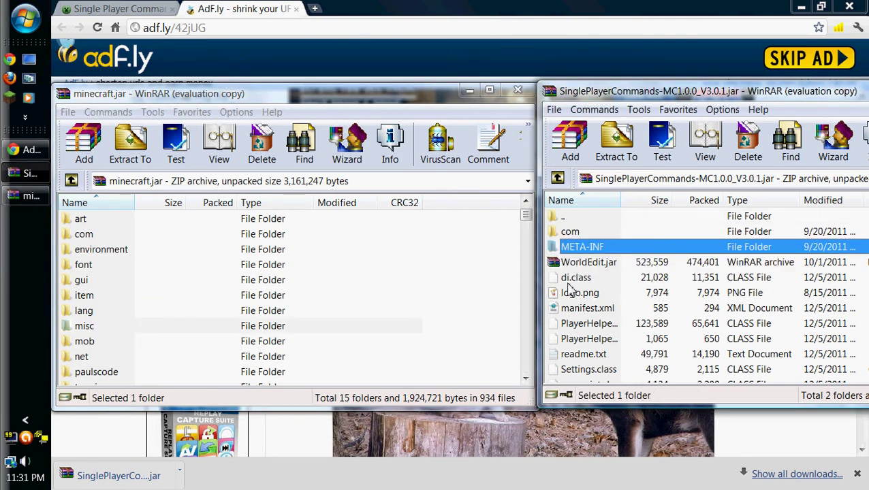
pyautogui.click(569, 280)
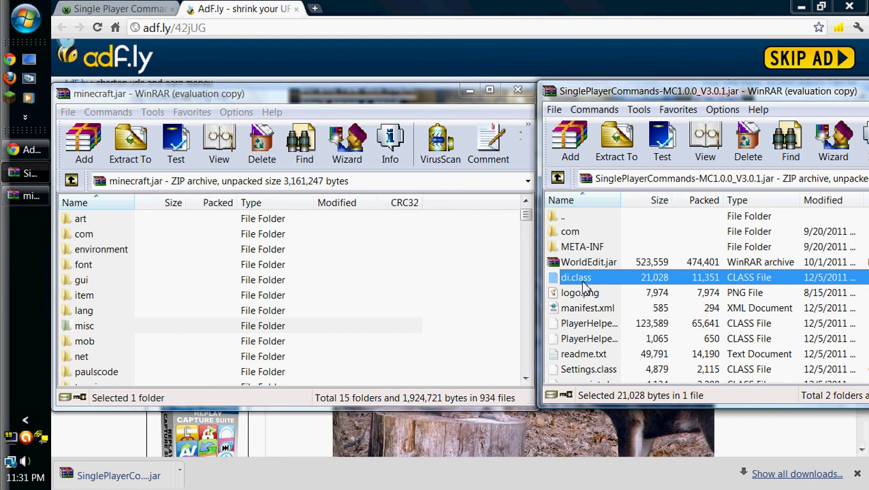
pyautogui.moveTo(526, 216)
pyautogui.mouseDown()
pyautogui.moveTo(525, 230)
pyautogui.moveTo(526, 223)
pyautogui.mouseUp()
pyautogui.click(583, 282)
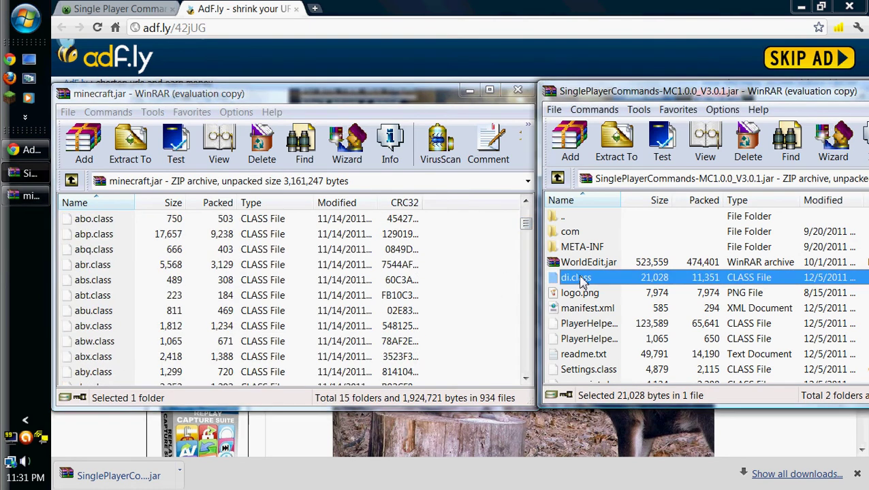
pyautogui.moveTo(496, 305); pyautogui.dragTo(497, 307)
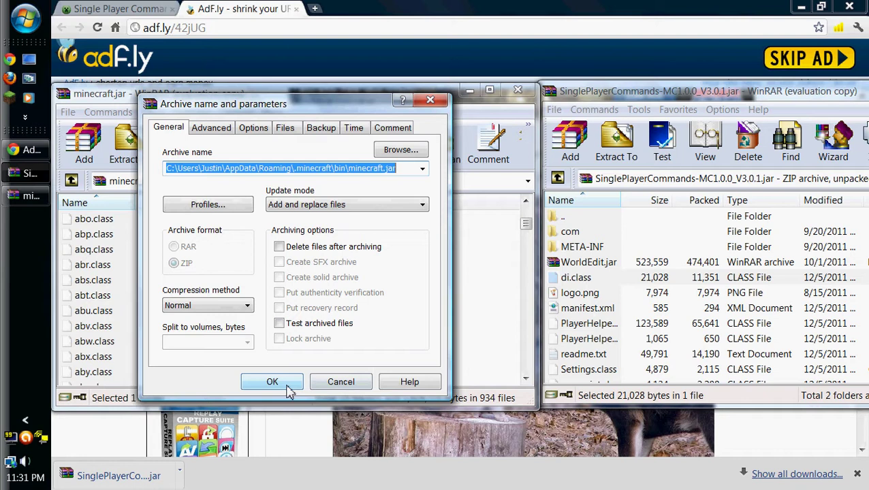
pyautogui.click(276, 382)
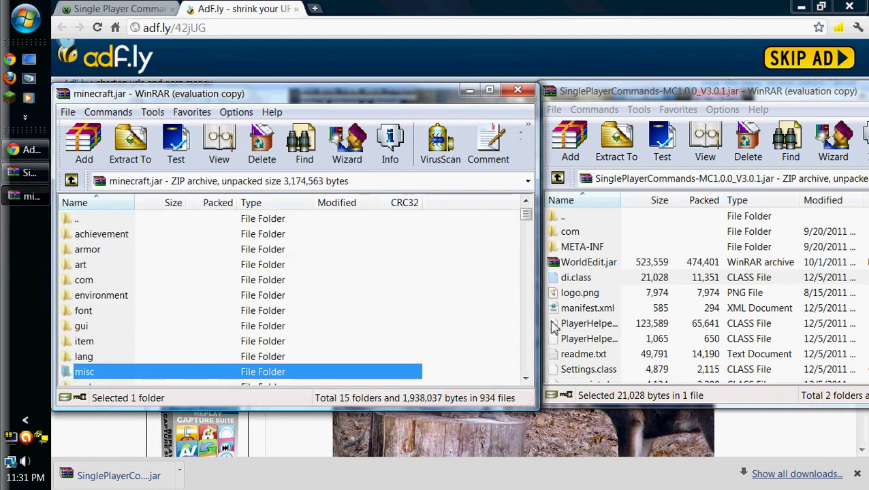
# Copy the remaining PlayerHelper, Settings and spc class files into minecraft.jar.
pyautogui.click(699, 329)
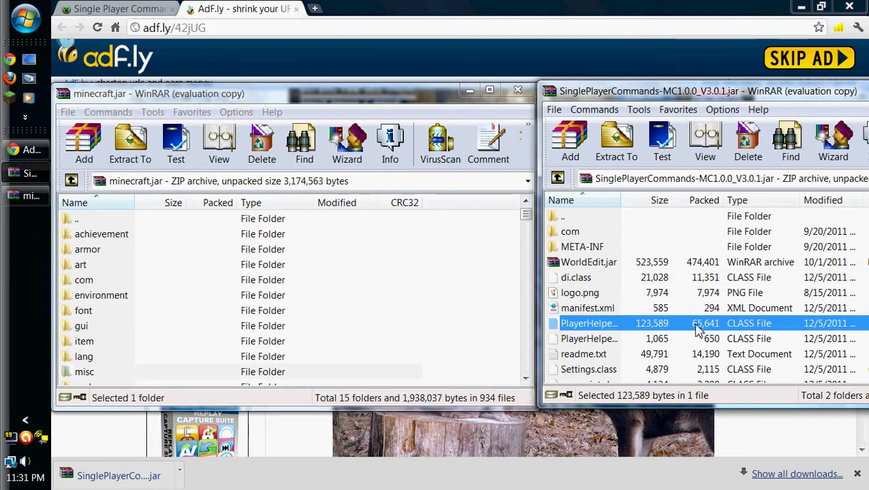
pyautogui.keyDown('ctrl'); pyautogui.click(700, 329); pyautogui.keyUp('ctrl')
pyautogui.keyDown('ctrl'); pyautogui.click(698, 328); pyautogui.keyUp('ctrl')
pyautogui.keyDown('ctrl'); pyautogui.click(691, 339); pyautogui.keyUp('ctrl')
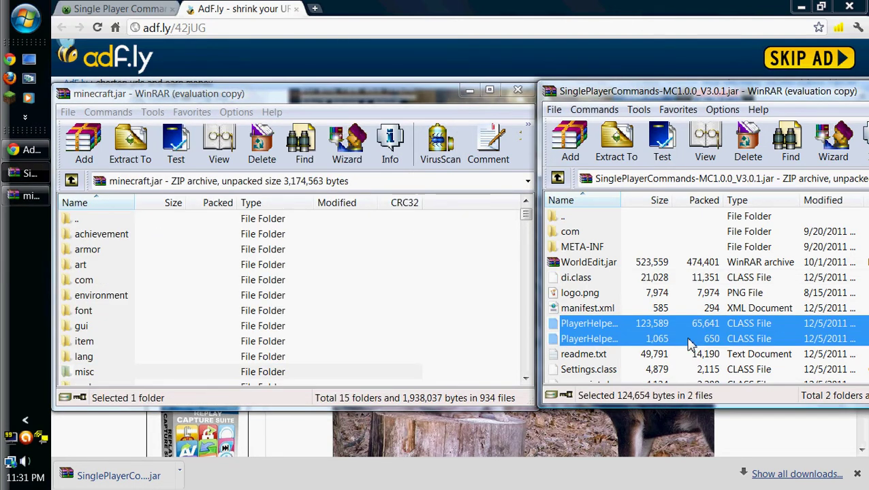
pyautogui.scroll(-1, 694, 348)
pyautogui.keyDown('ctrl'); pyautogui.click(696, 324); pyautogui.keyUp('ctrl')
pyautogui.keyDown('ctrl'); pyautogui.click(693, 340); pyautogui.keyUp('ctrl')
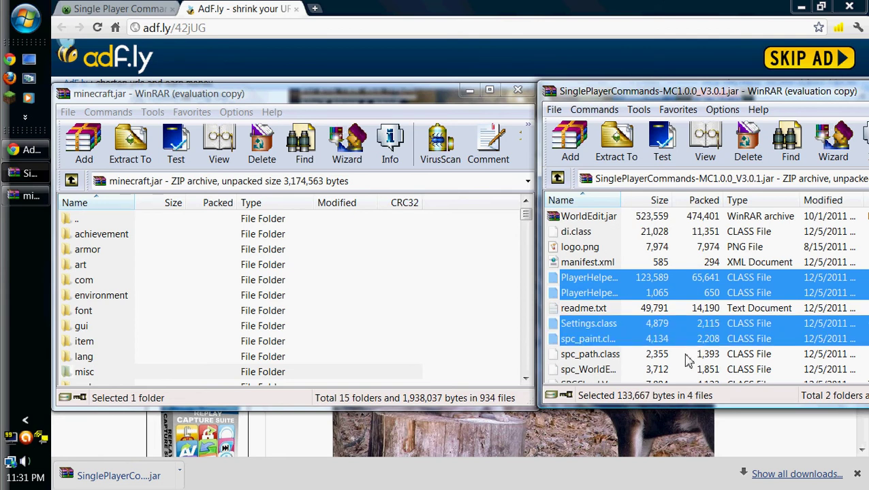
pyautogui.keyDown('ctrl'); pyautogui.click(688, 354); pyautogui.keyUp('ctrl')
pyautogui.keyDown('ctrl'); pyautogui.click(680, 371); pyautogui.keyUp('ctrl')
pyautogui.scroll(-3, 681, 375)
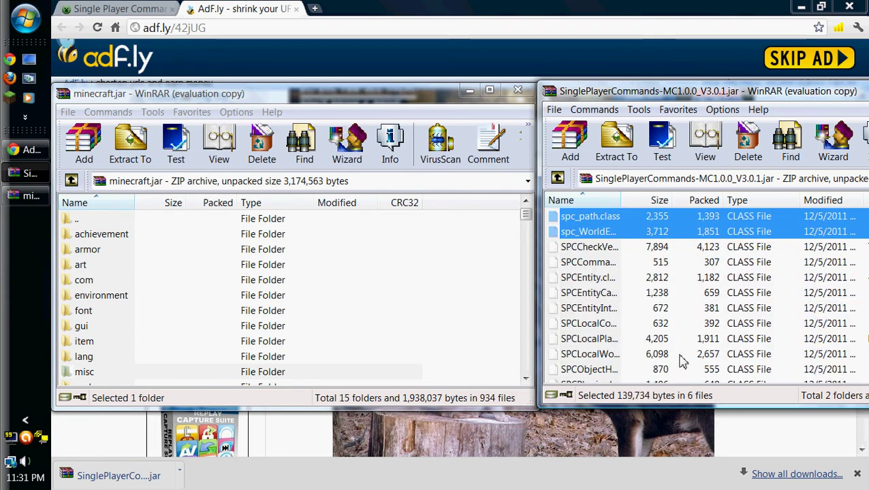
pyautogui.keyDown('ctrl'); pyautogui.click(713, 247); pyautogui.keyUp('ctrl')
pyautogui.keyDown('ctrl'); pyautogui.click(710, 263); pyautogui.keyUp('ctrl')
pyautogui.keyDown('ctrl'); pyautogui.click(708, 278); pyautogui.keyUp('ctrl')
pyautogui.keyDown('ctrl'); pyautogui.click(707, 292); pyautogui.keyUp('ctrl')
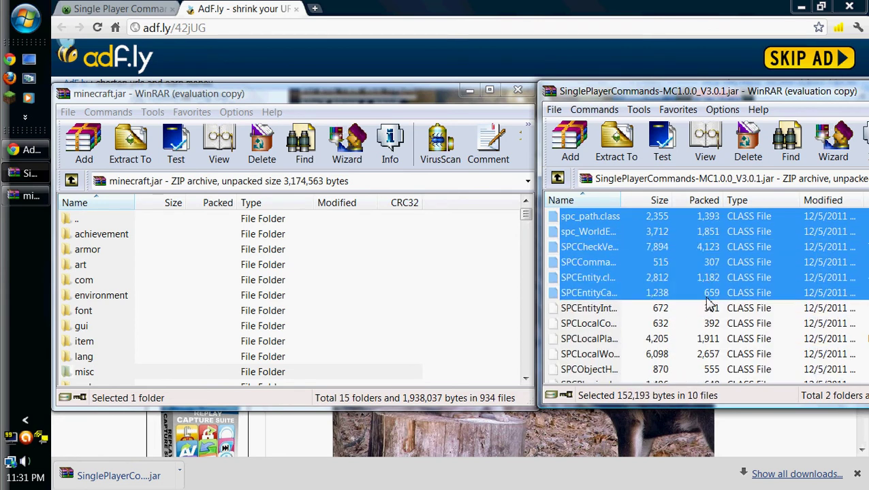
pyautogui.keyDown('ctrl'); pyautogui.click(703, 324); pyautogui.keyUp('ctrl')
pyautogui.keyDown('ctrl'); pyautogui.click(706, 310); pyautogui.keyUp('ctrl')
pyautogui.keyDown('ctrl'); pyautogui.click(699, 340); pyautogui.keyUp('ctrl')
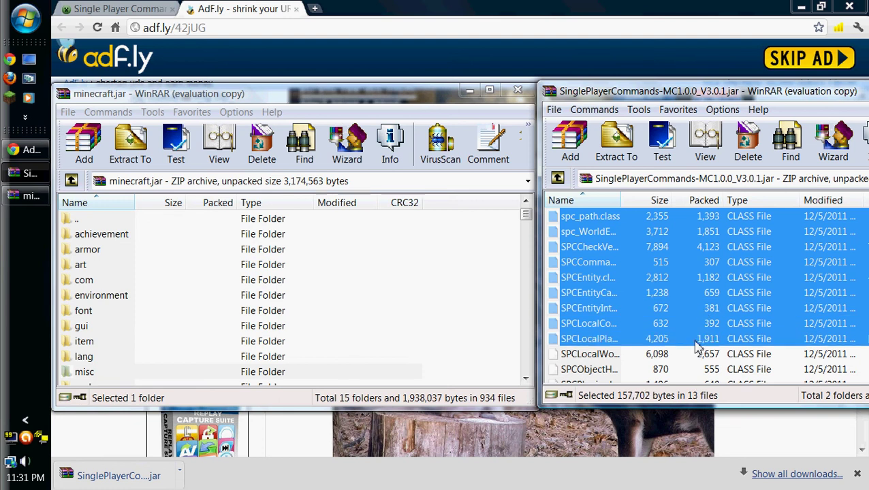
pyautogui.keyDown('ctrl'); pyautogui.click(693, 355); pyautogui.keyUp('ctrl')
pyautogui.keyDown('ctrl'); pyautogui.click(691, 370); pyautogui.keyUp('ctrl')
pyautogui.scroll(-2, 691, 375)
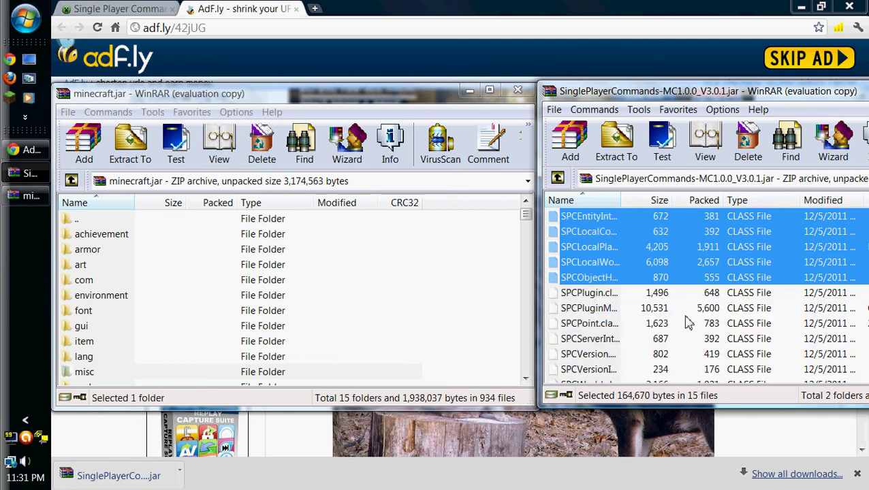
pyautogui.keyDown('ctrl'); pyautogui.click(681, 294); pyautogui.keyUp('ctrl')
pyautogui.keyDown('ctrl'); pyautogui.click(673, 310); pyautogui.keyUp('ctrl')
pyautogui.keyDown('ctrl'); pyautogui.click(667, 325); pyautogui.keyUp('ctrl')
pyautogui.keyDown('ctrl'); pyautogui.click(666, 339); pyautogui.keyUp('ctrl')
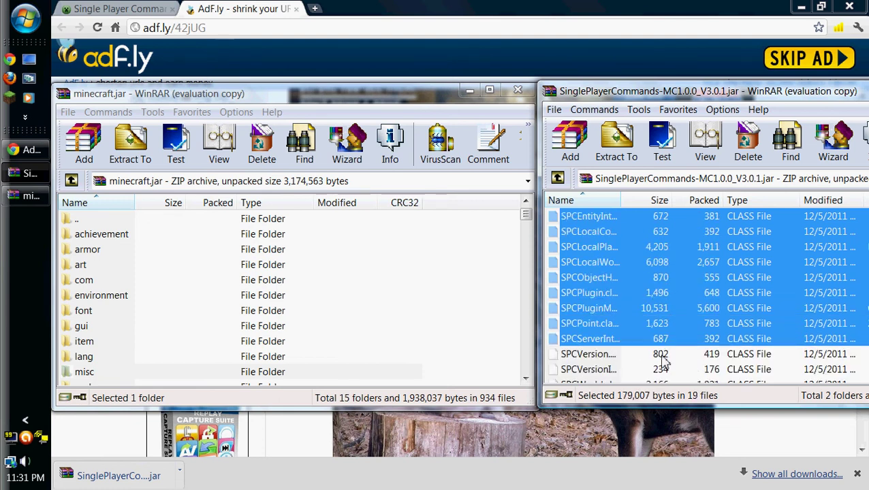
pyautogui.keyDown('ctrl'); pyautogui.click(665, 354); pyautogui.keyUp('ctrl')
pyautogui.keyDown('ctrl'); pyautogui.click(664, 369); pyautogui.keyUp('ctrl')
pyautogui.scroll(-1, 666, 372)
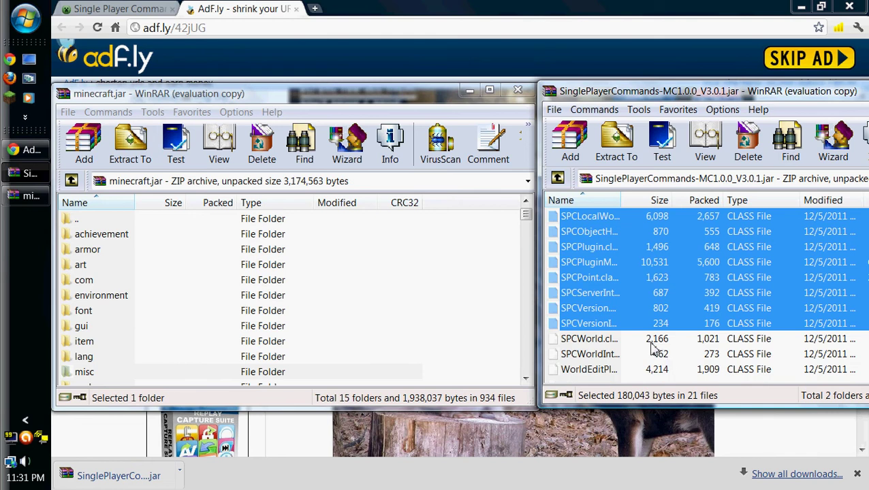
pyautogui.keyDown('ctrl'); pyautogui.click(651, 341); pyautogui.keyUp('ctrl')
pyautogui.keyDown('ctrl'); pyautogui.click(645, 354); pyautogui.keyUp('ctrl')
pyautogui.keyDown('ctrl'); pyautogui.click(638, 370); pyautogui.keyUp('ctrl')
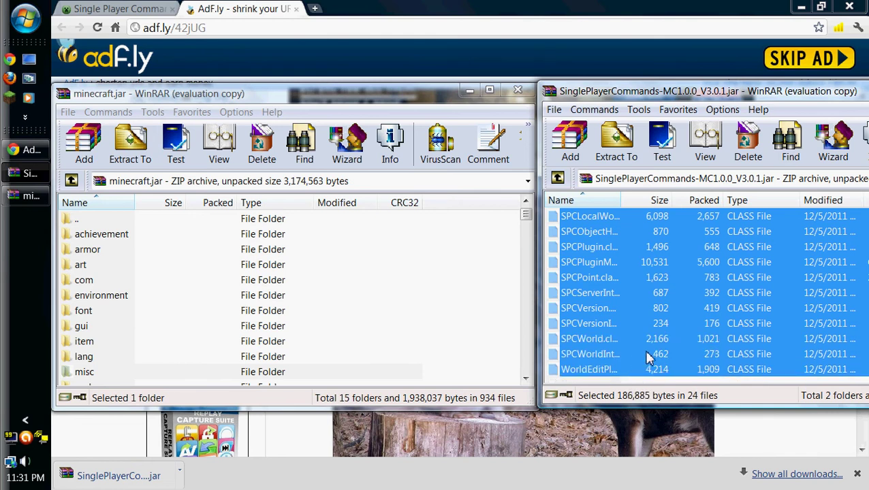
pyautogui.moveTo(725, 317); pyautogui.dragTo(501, 357)
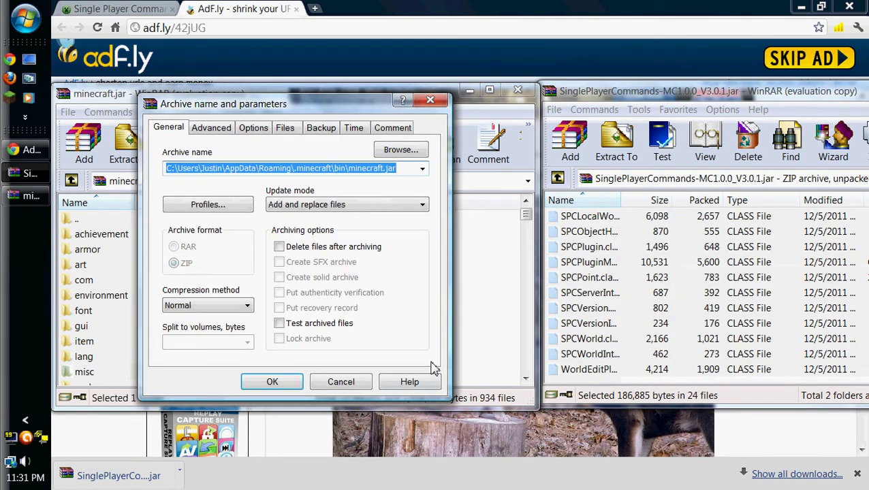
pyautogui.click(292, 386)
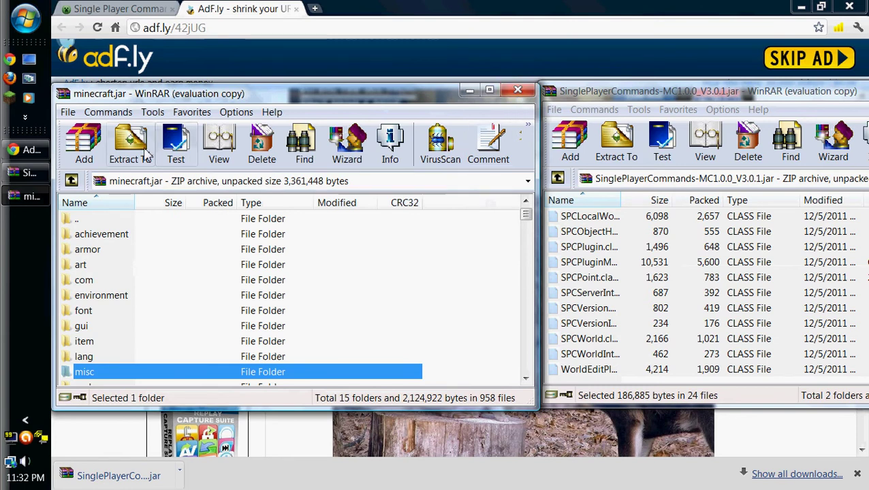
# Close minecraft.jar and open the %appdata%\.minecraft\bin folder.
pyautogui.click(518, 90)
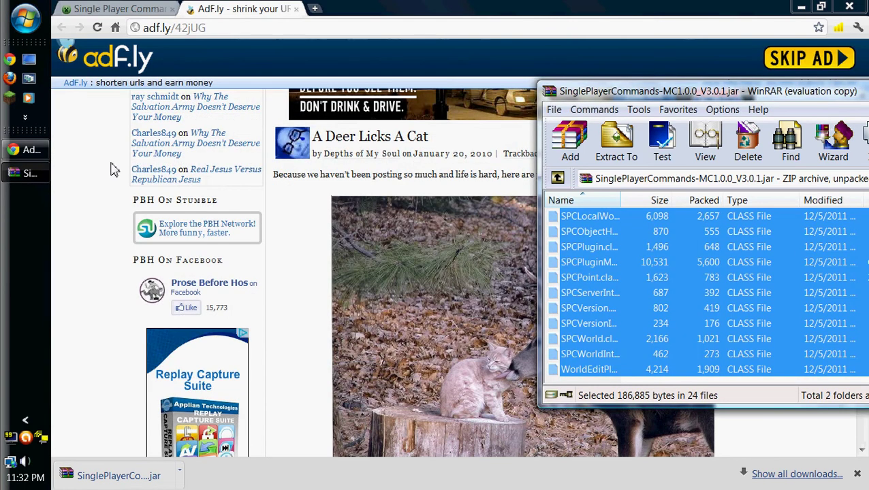
pyautogui.press('super+r')
pyautogui.press('Return')
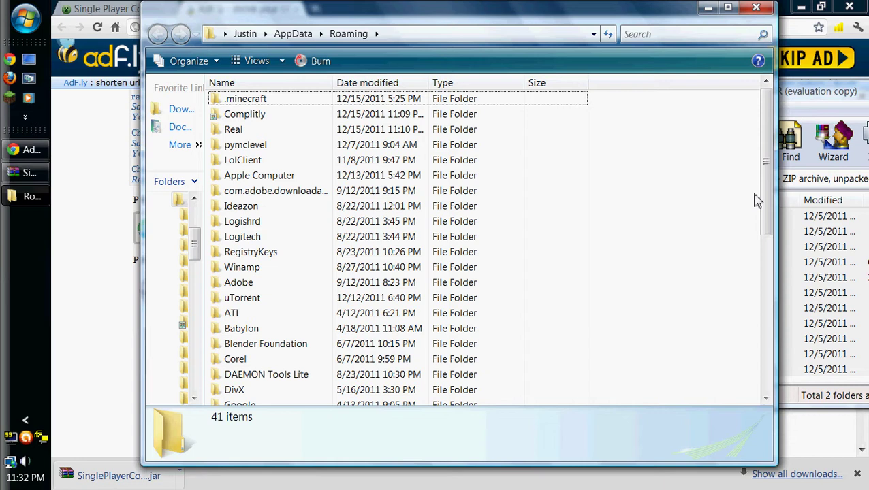
pyautogui.moveTo(494, 19); pyautogui.dragTo(390, 17)
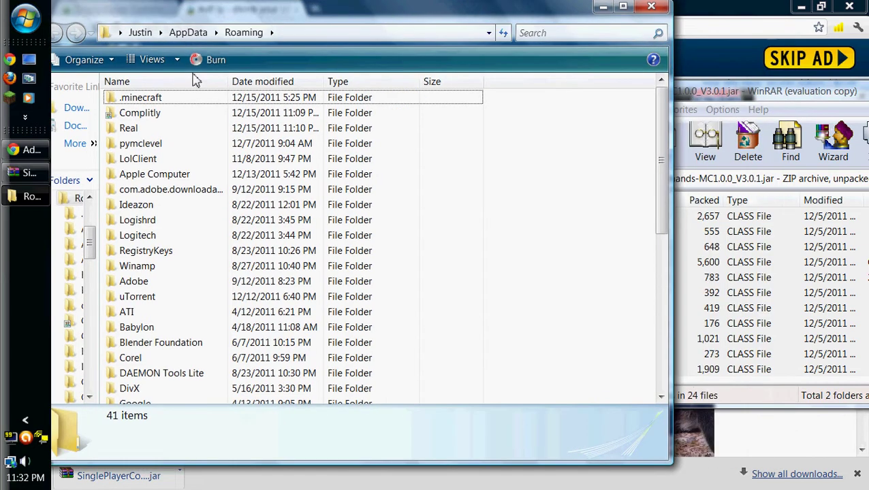
pyautogui.doubleClick(140, 98)
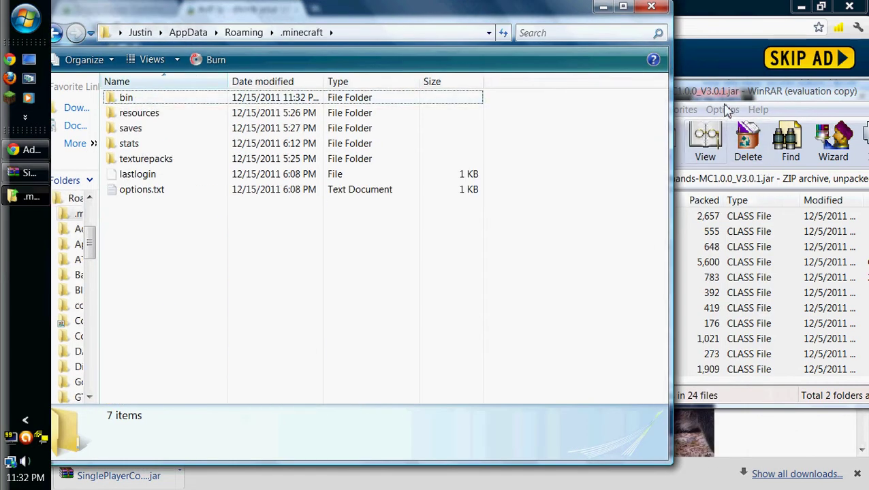
pyautogui.click(728, 95)
pyautogui.doubleClick(130, 102)
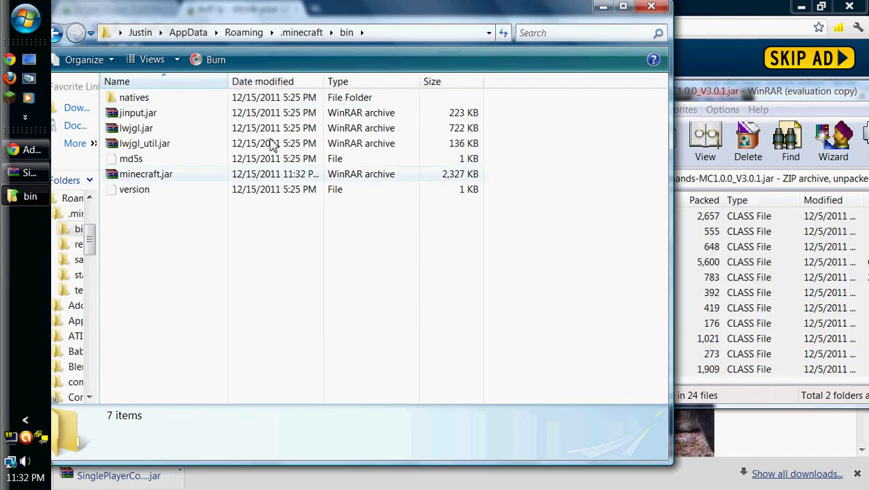
# Copy WorldEdit.jar from the mod archive into bin, then close WinRAR and the folder.
pyautogui.click(712, 269)
pyautogui.scroll(5, 708, 259)
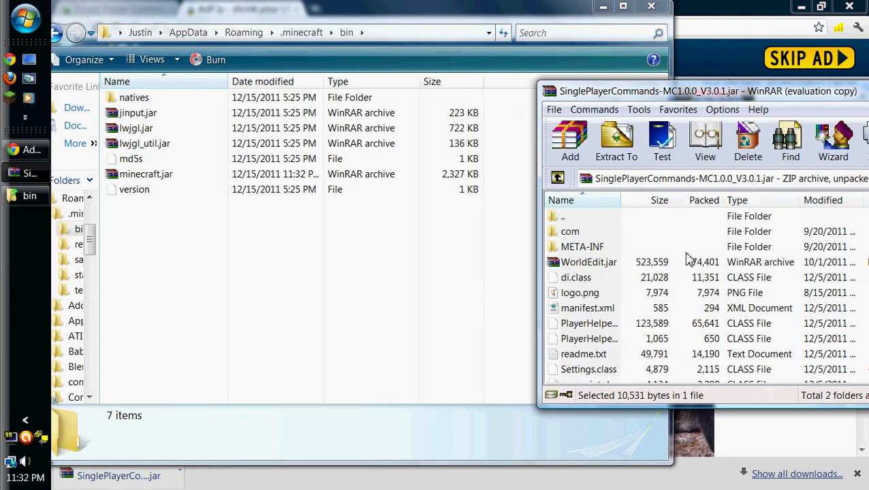
pyautogui.click(594, 265)
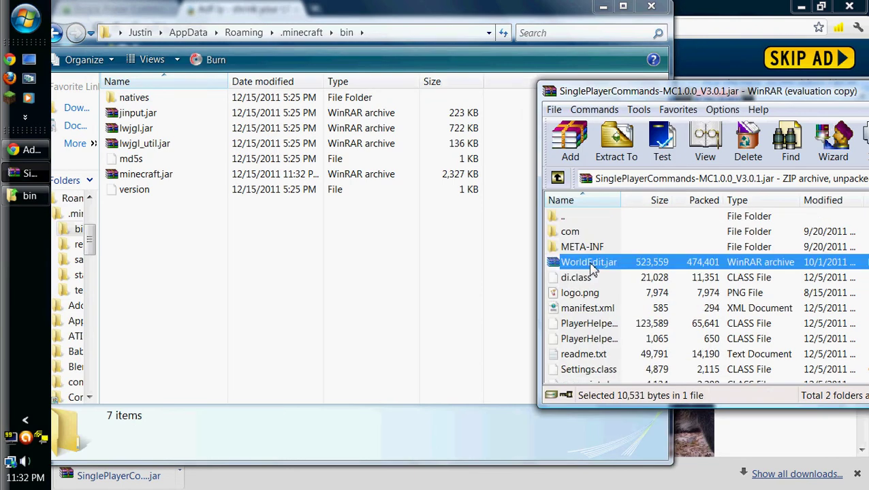
pyautogui.moveTo(591, 269); pyautogui.dragTo(272, 229)
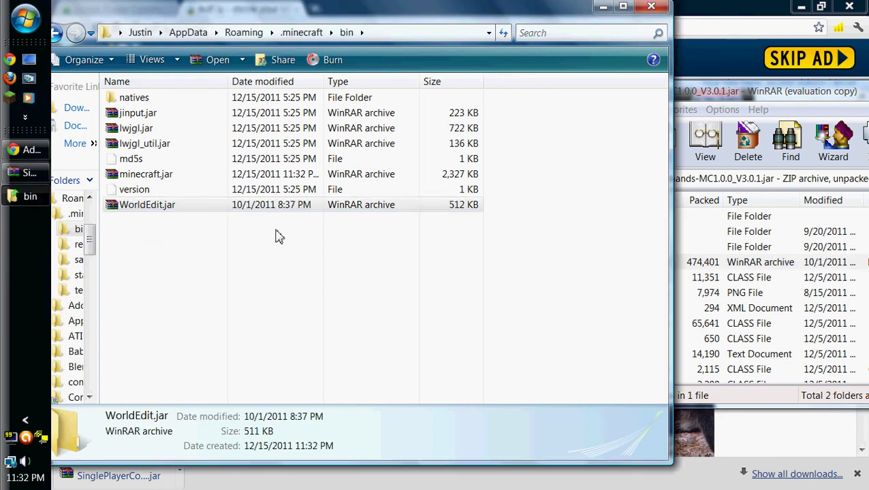
pyautogui.moveTo(826, 95); pyautogui.dragTo(611, 88)
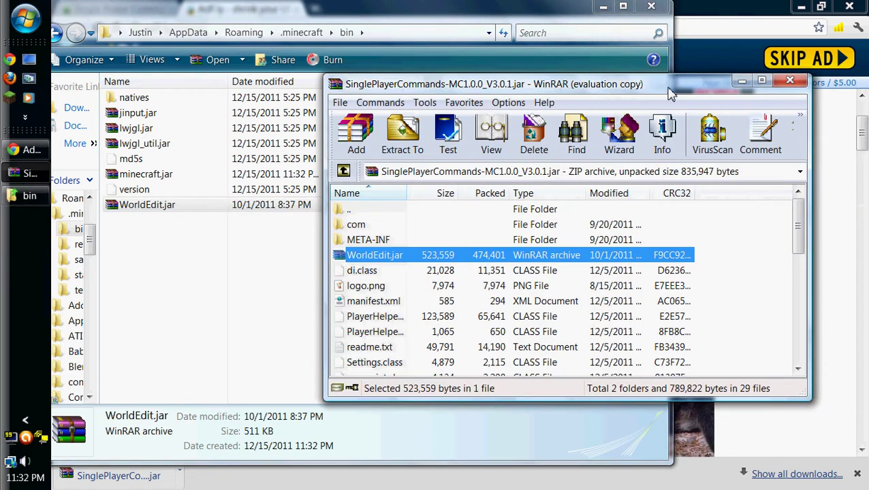
pyautogui.click(790, 81)
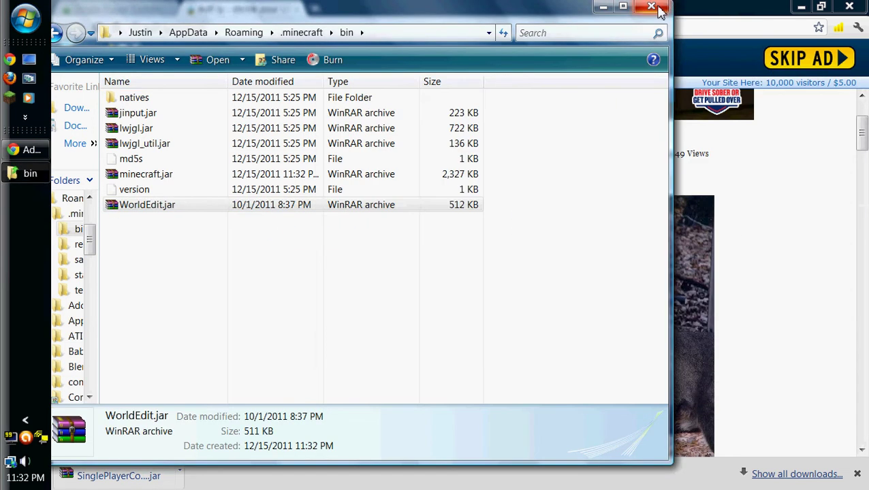
pyautogui.click(655, 8)
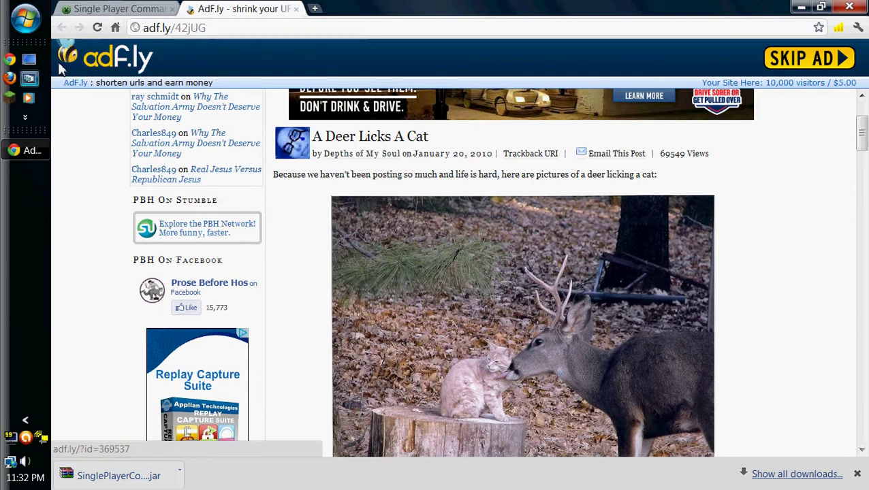
# Try launching Minecraft, then close the adf.ly tab and minimize Chrome.
pyautogui.click(9, 101)
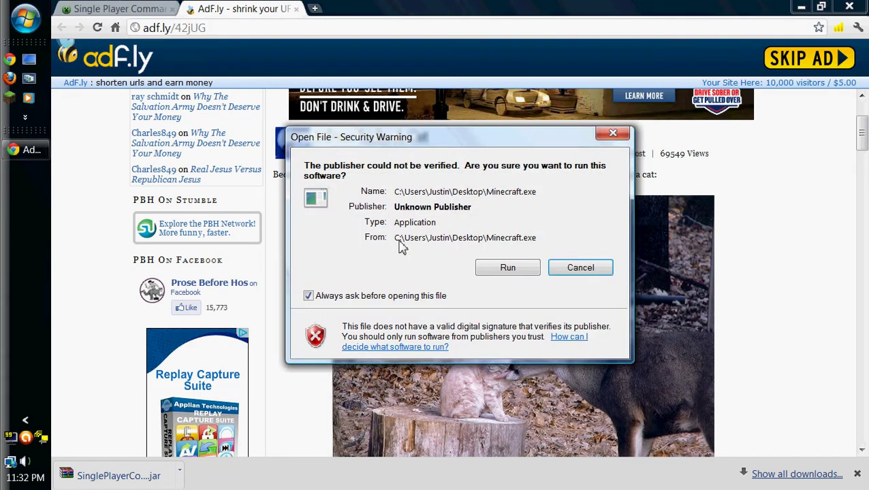
pyautogui.click(508, 269)
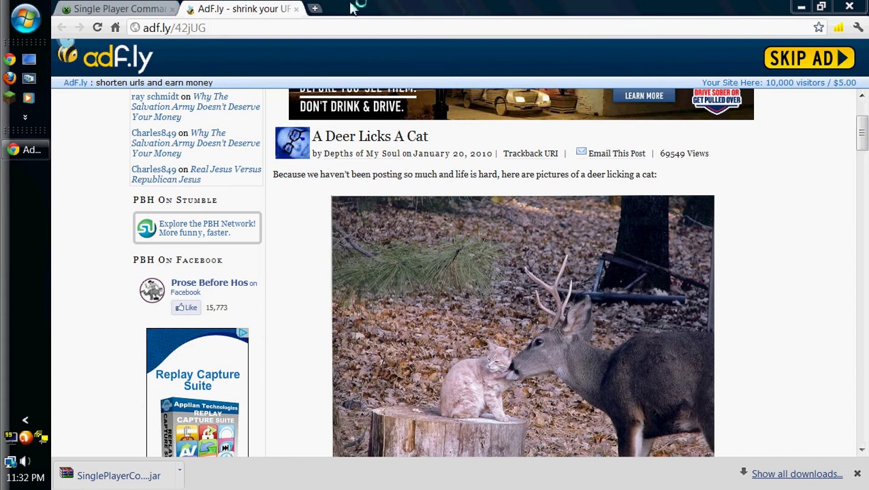
pyautogui.click(295, 9)
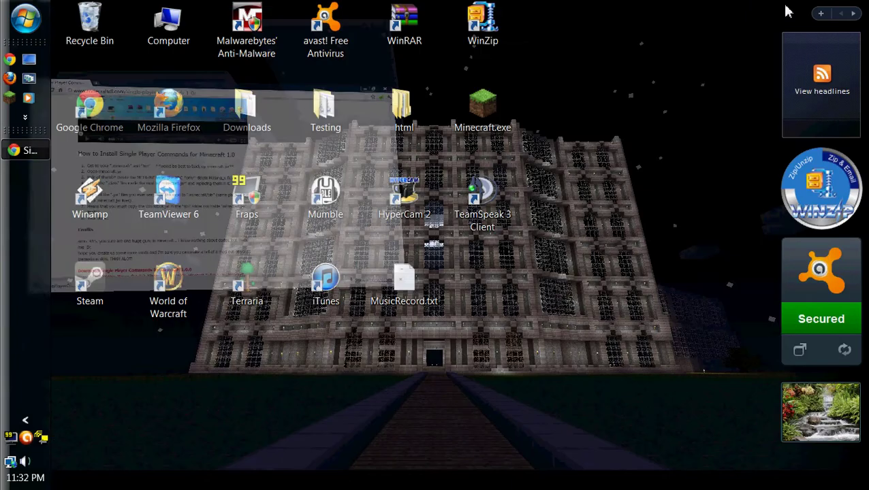
pyautogui.click(800, 7)
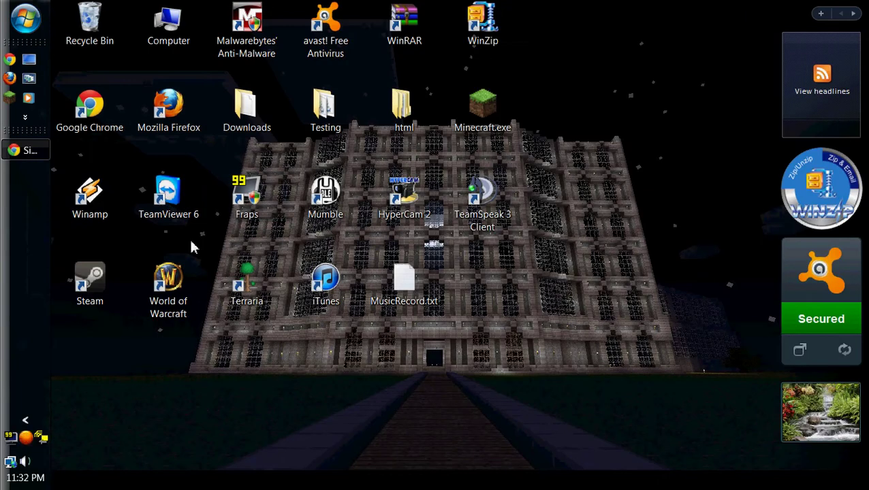
# Run Minecraft as administrator and log in from the launcher.
pyautogui.rightClick(12, 100)
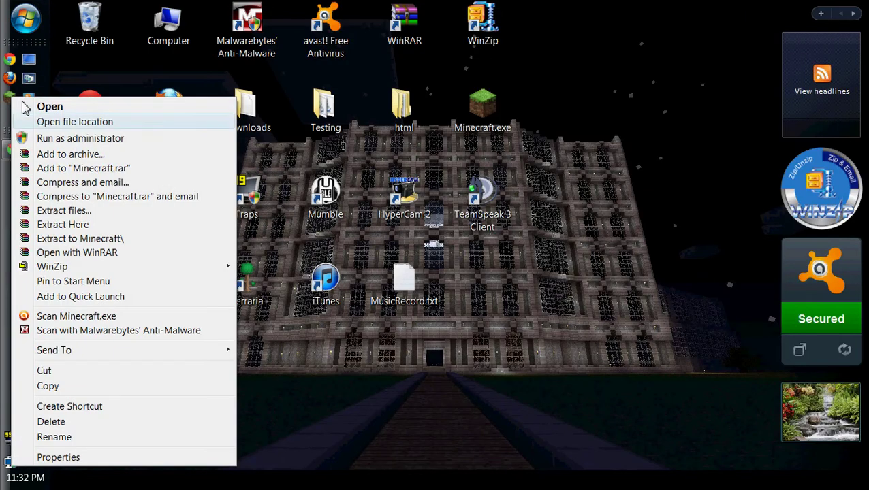
pyautogui.click(77, 139)
pyautogui.click(494, 272)
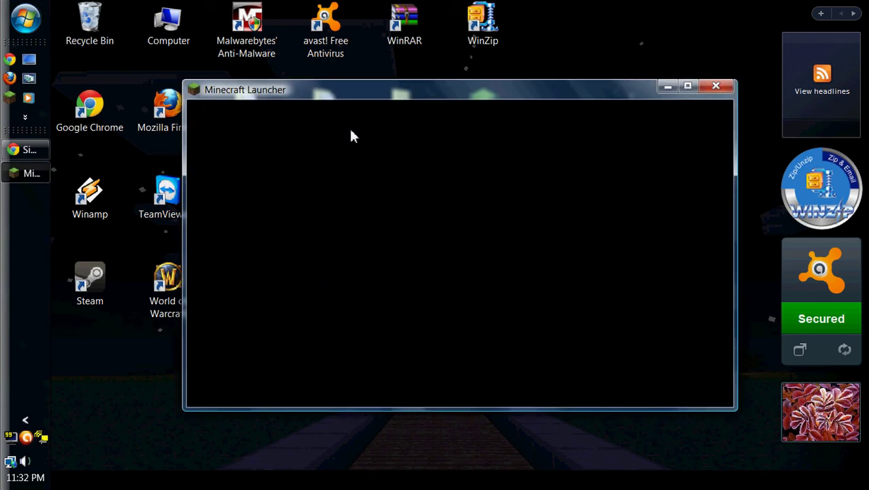
pyautogui.click(688, 86)
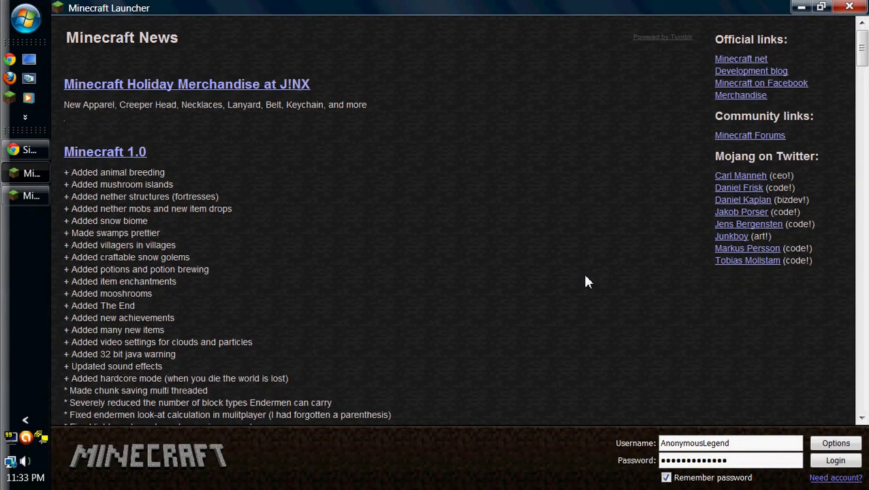
pyautogui.click(821, 7)
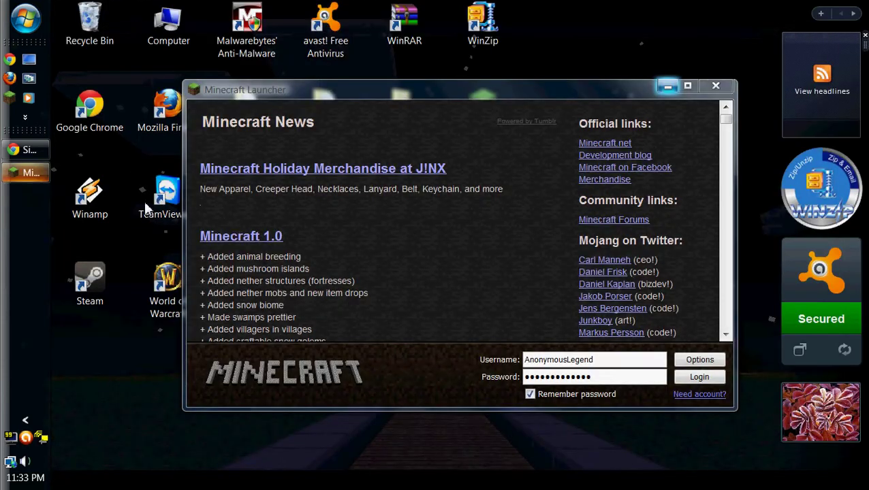
pyautogui.click(693, 376)
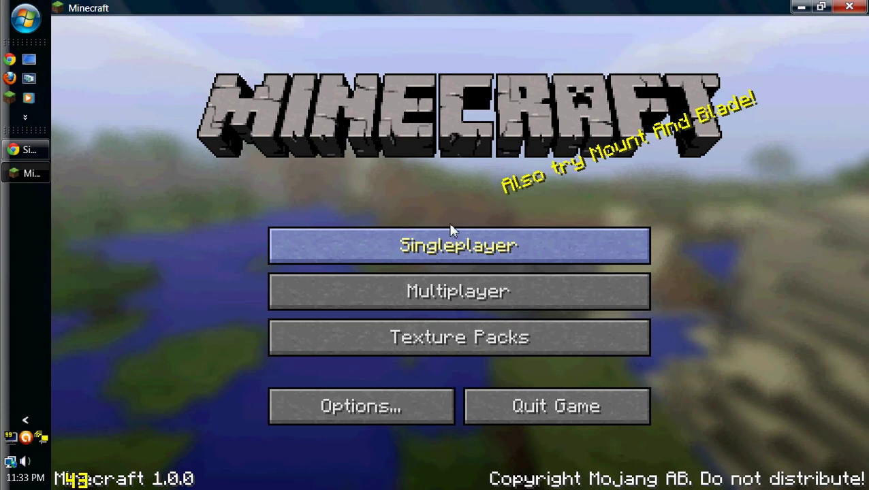
# Create a new singleplayer world named 'Test'.
pyautogui.click(452, 240)
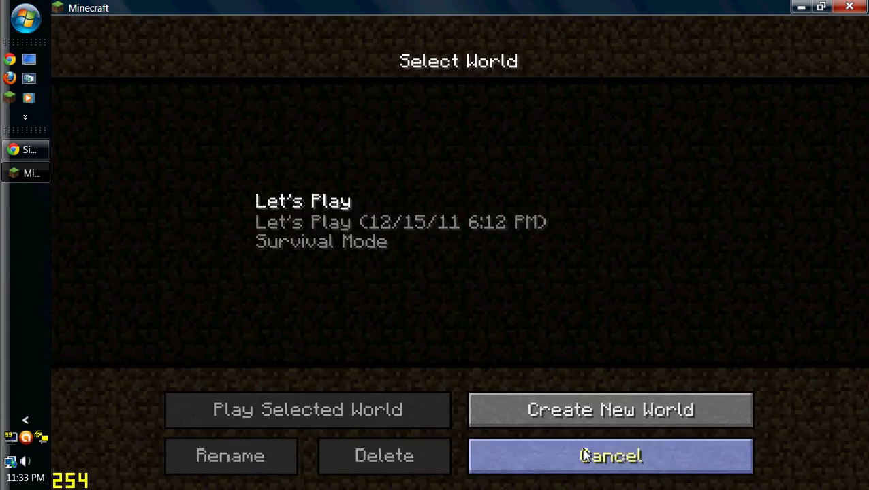
pyautogui.click(613, 412)
pyautogui.press('BackSpace')
pyautogui.press('BackSpace')
pyautogui.press('BackSpace')
pyautogui.press('BackSpace')
pyautogui.press('BackSpace')
pyautogui.press('BackSpace')
pyautogui.press('BackSpace')
pyautogui.press('BackSpace')
pyautogui.press('BackSpace')
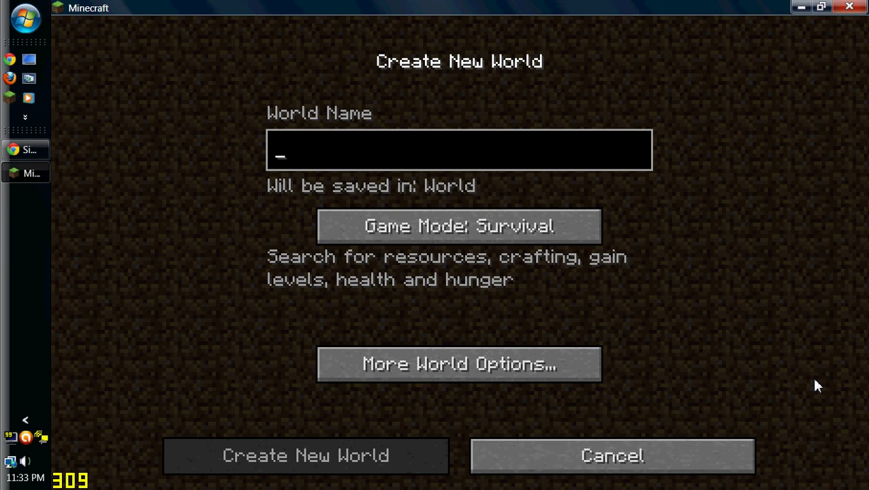
pyautogui.write('Test')
pyautogui.press('Return')
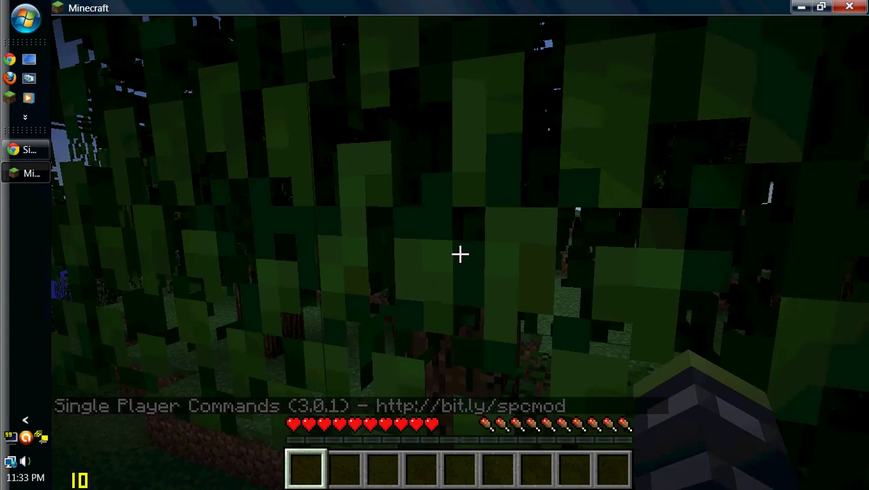
# Give yourself 9001 diamond pickaxes with the chat command 'i 278 9001'.
pyautogui.press('e')
pyautogui.press('e')
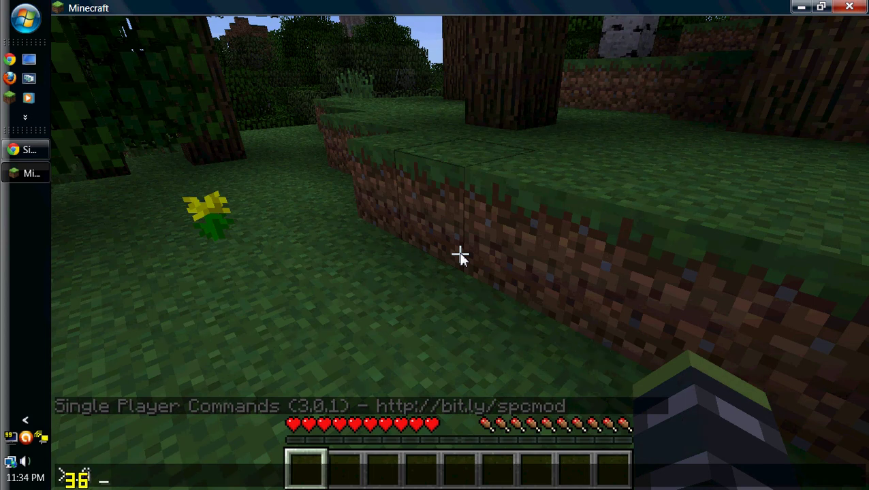
pyautogui.write('278')
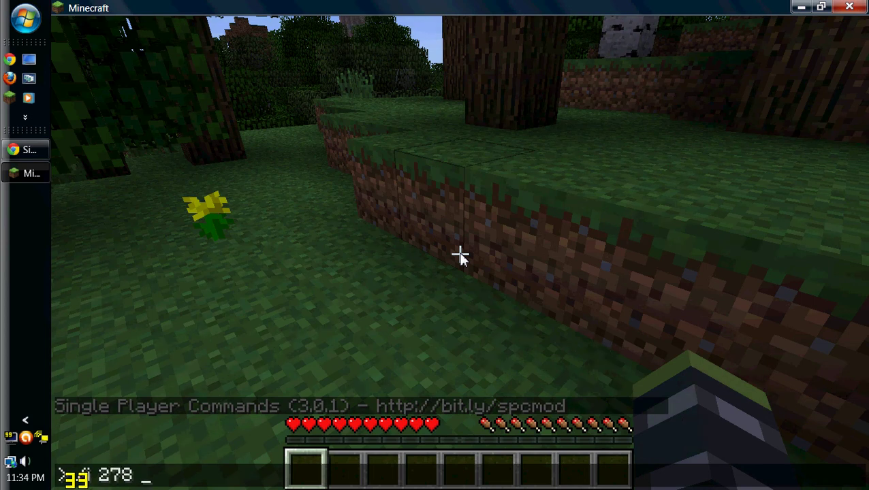
pyautogui.write(' 9001')
pyautogui.press('Return')
pyautogui.press('w')
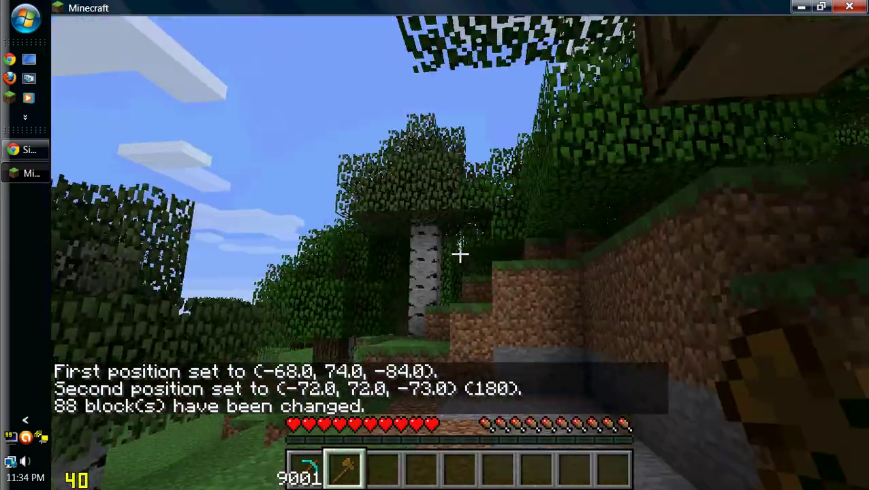
pyautogui.press('w')
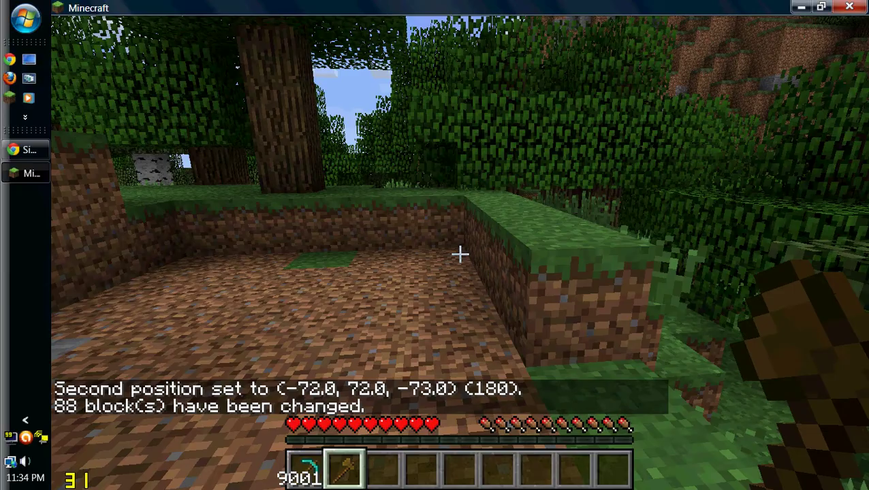
pyautogui.press('w')
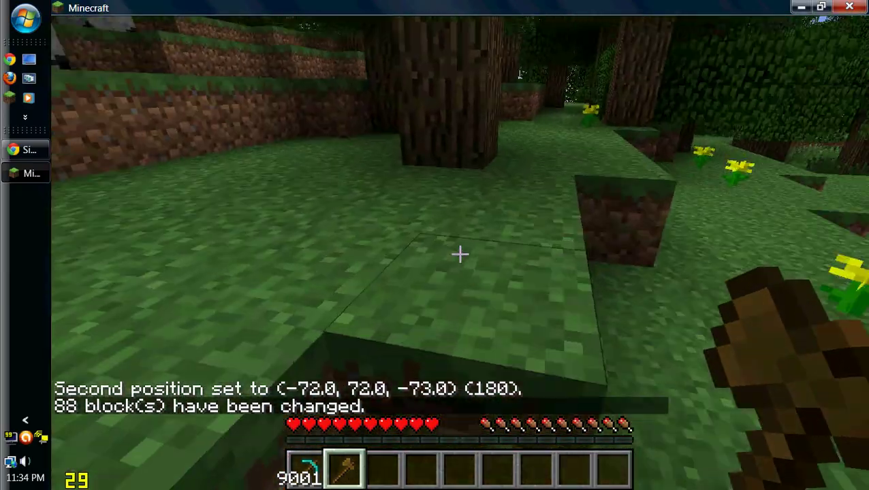